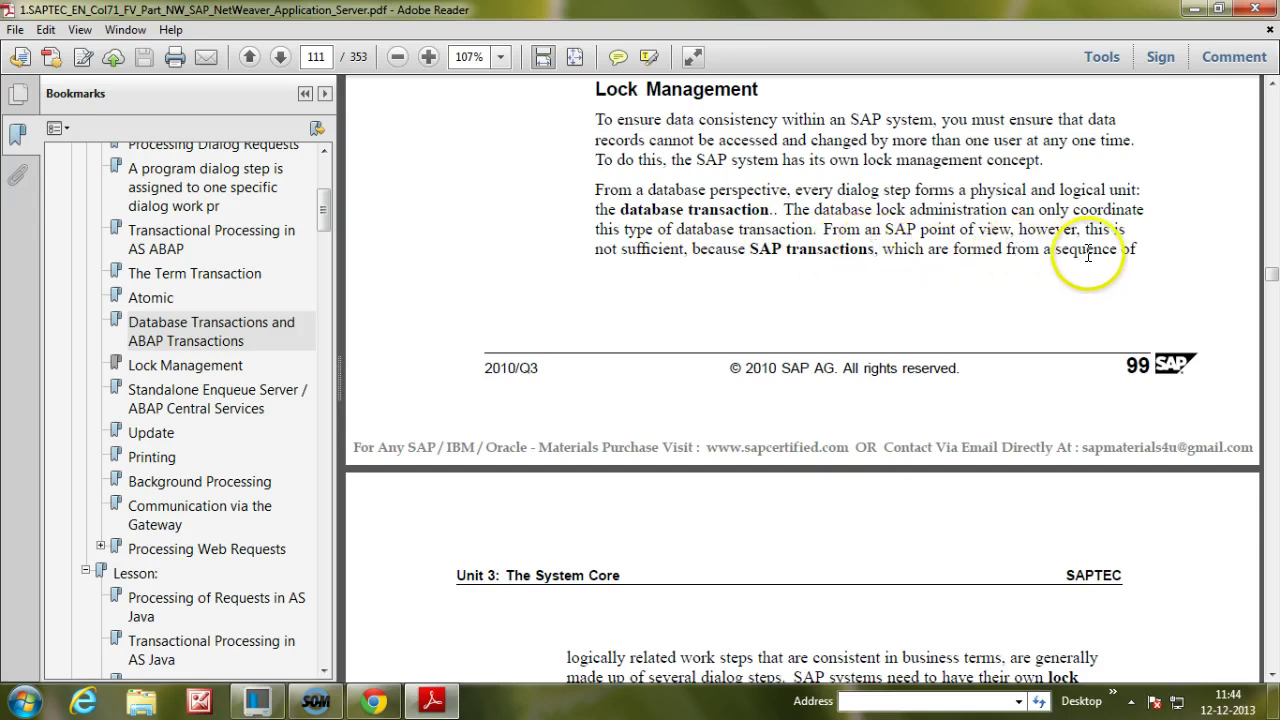
Step: Scroll down to page 112, which explains the SAP lock concept and lock table
scroll(1138, 252, "down", 5)
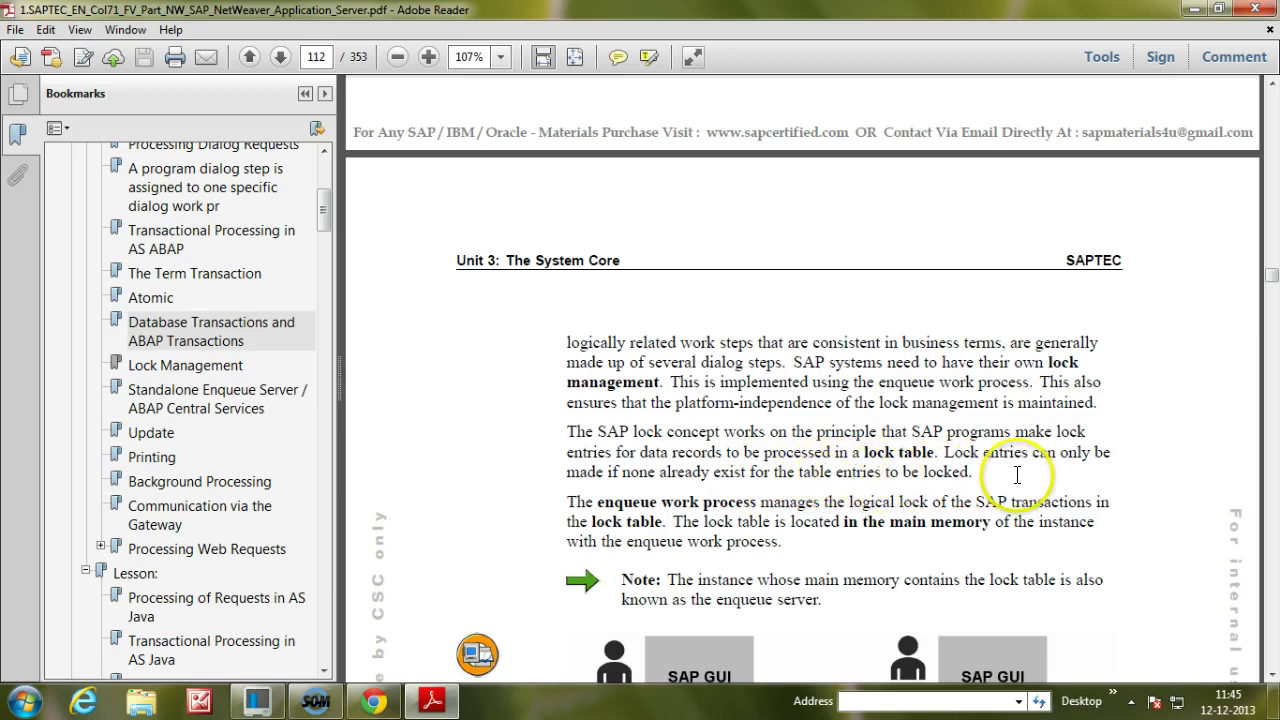
Step: Scroll page 112 down until Figure 41, Lock Management in AS ABAP, is fully visible
scroll(1017, 475, "down", 5)
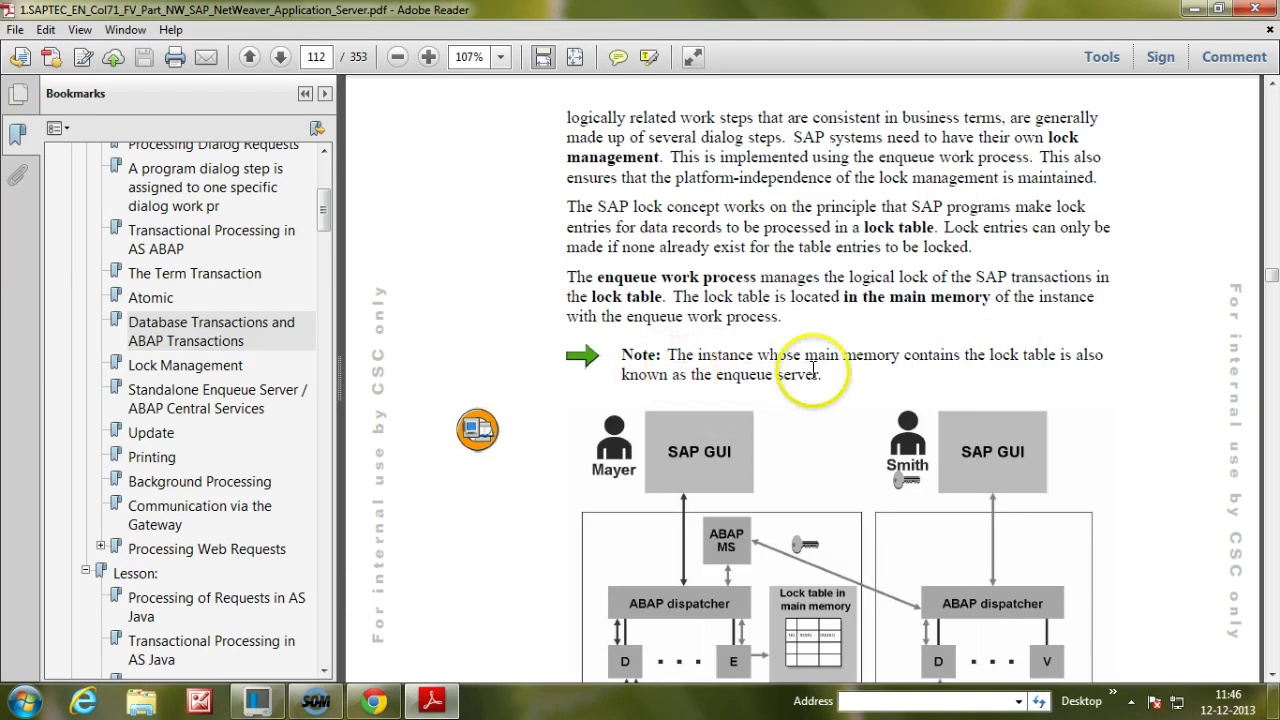
scroll(813, 370, "down", 5)
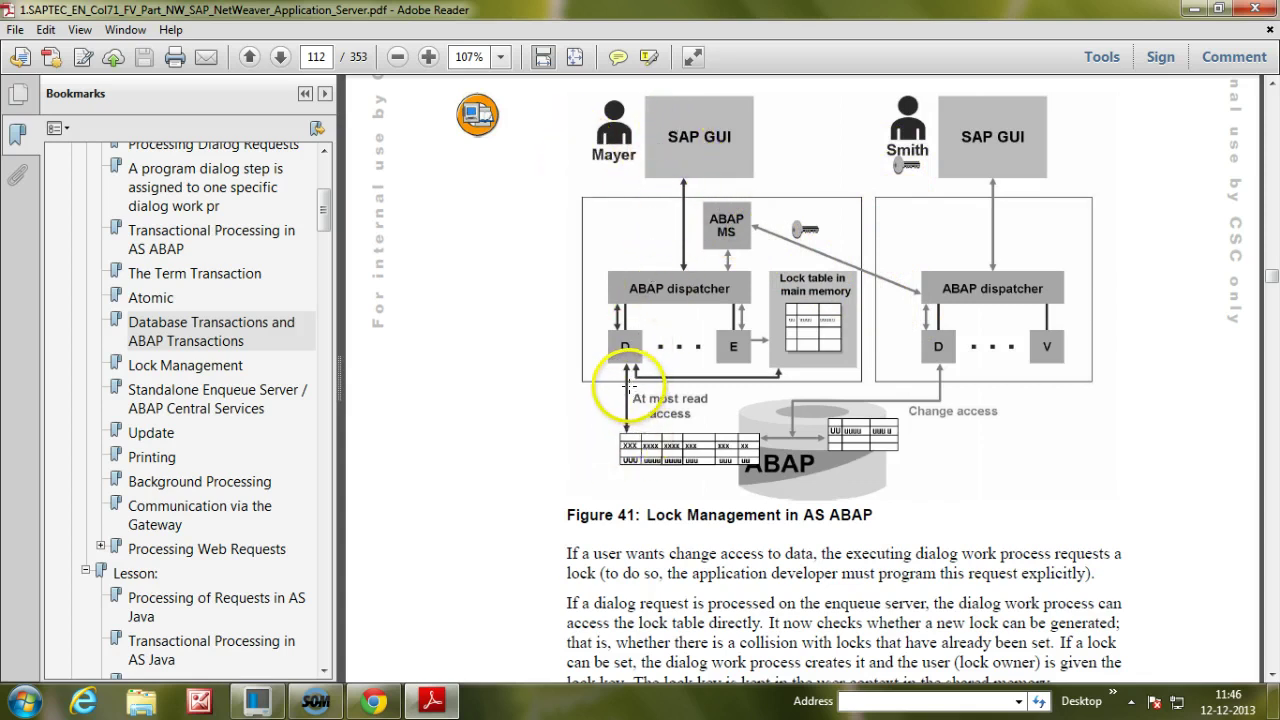
Step: Mark and unmark the 'At most read access' label, then scroll to the lock key explanation
left_click_drag(657, 414, 717, 421)
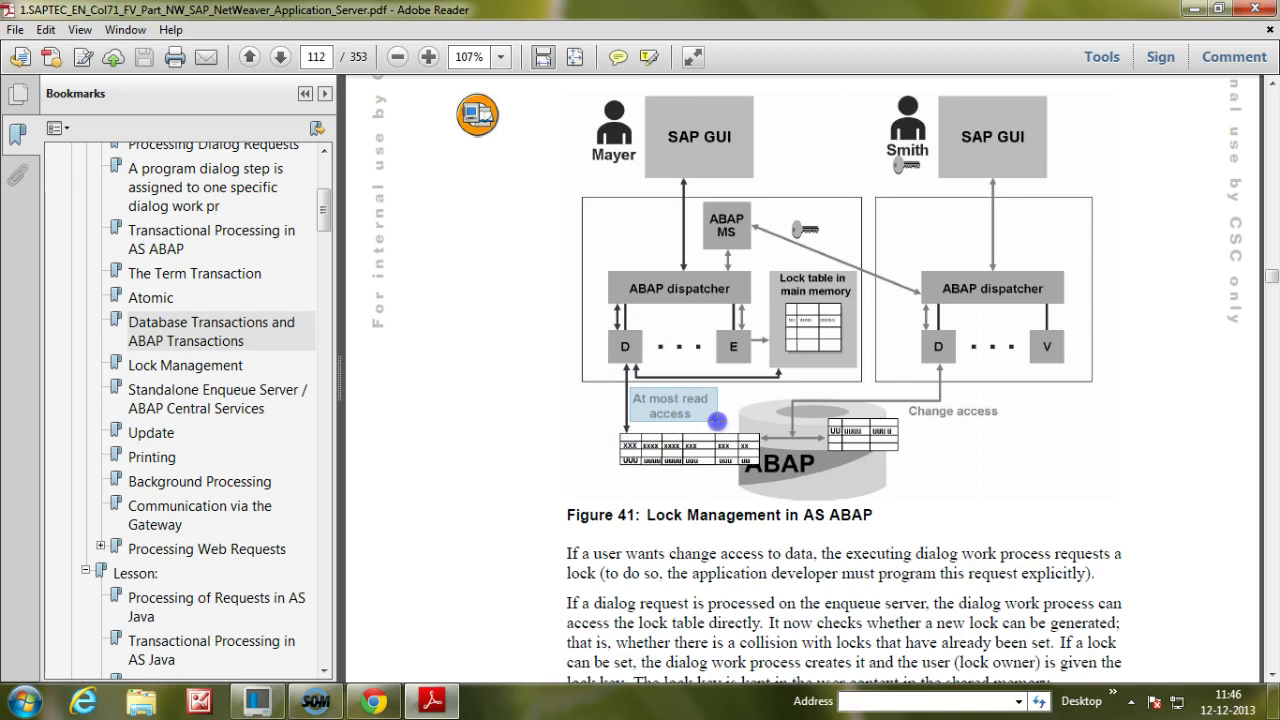
left_click(705, 418)
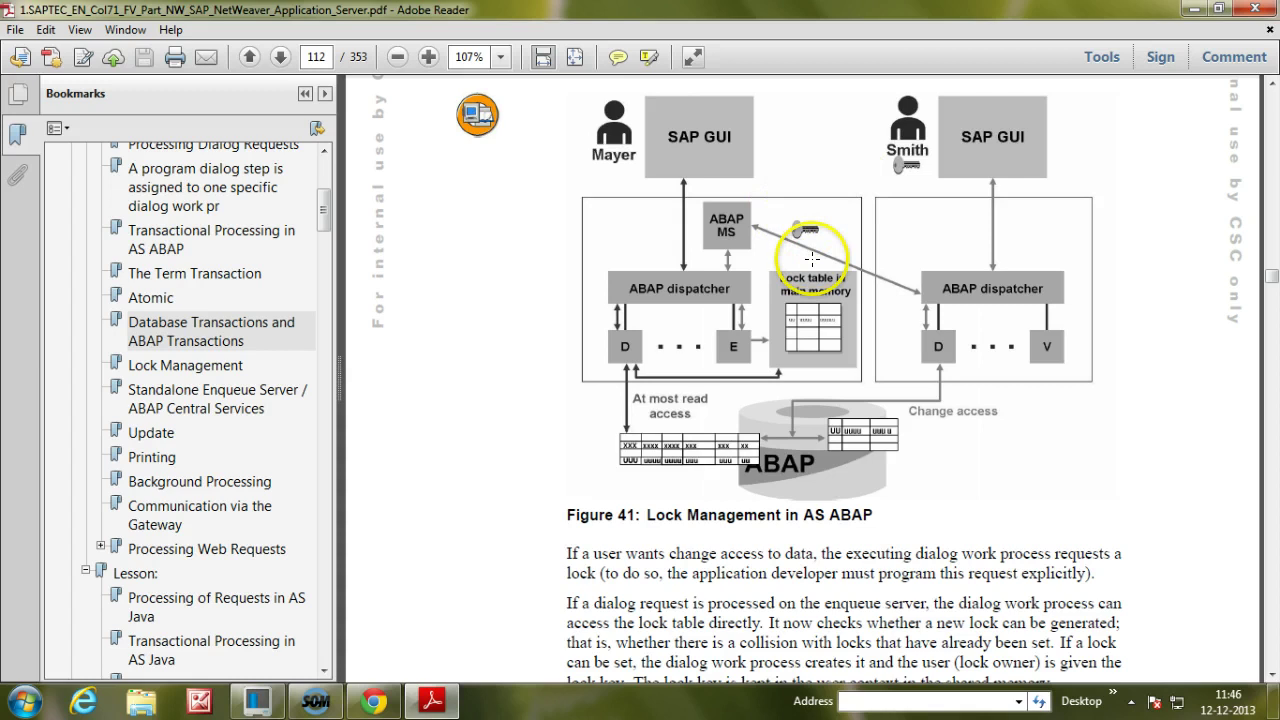
scroll(812, 259, "down", 5)
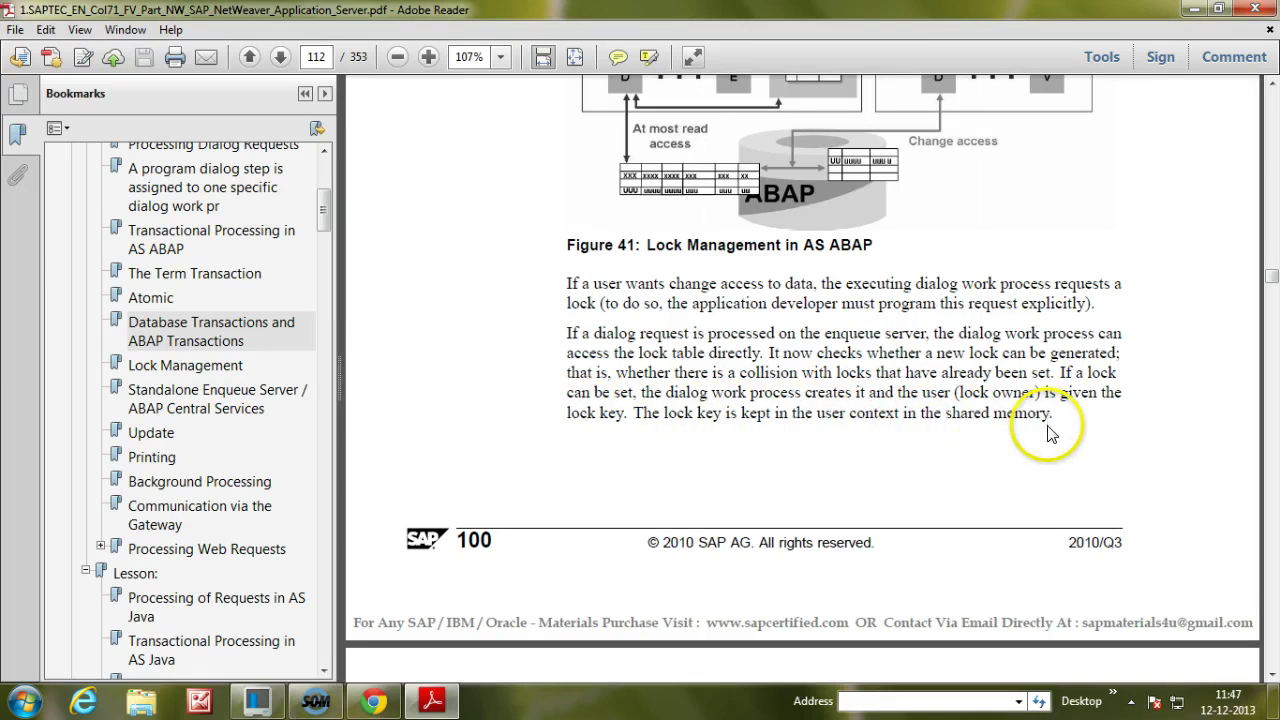
Step: Scroll past the page break to the top of page 113 on lock requests and modes
scroll(1048, 432, "down", 10)
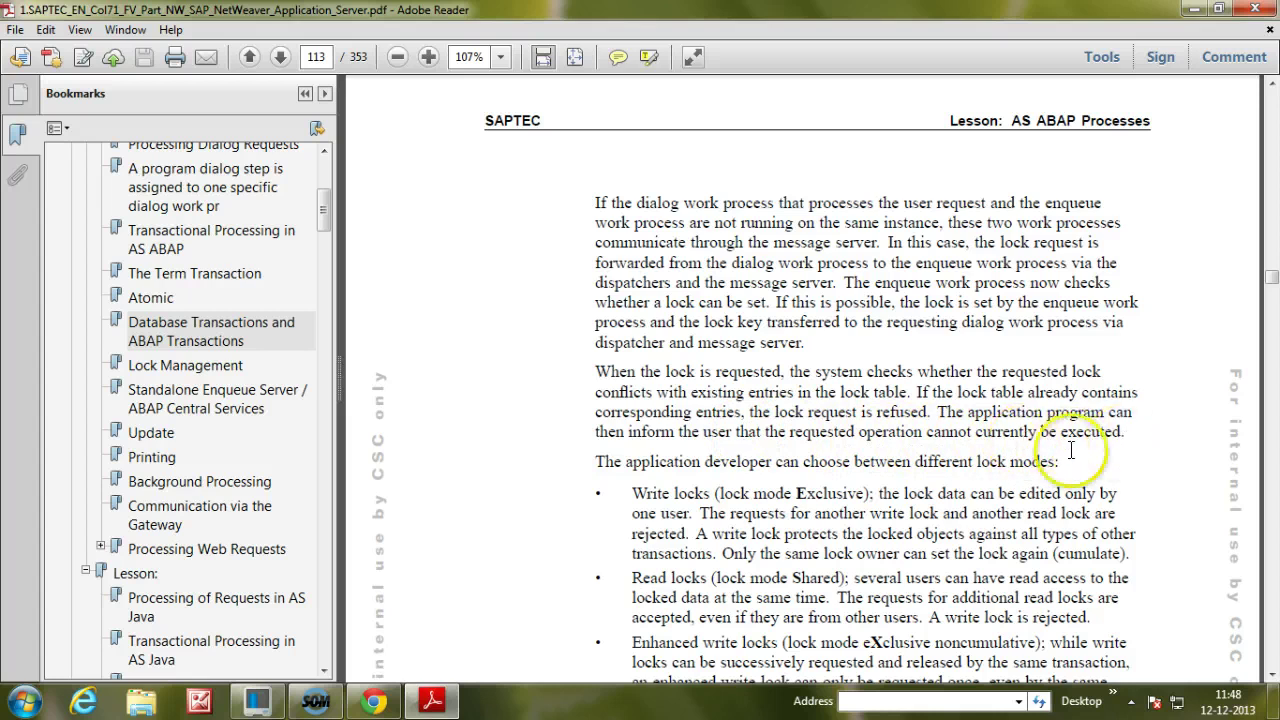
Step: Scroll page 113 down until the Optimistic locks bullet is visible
scroll(890, 495, "down", 3)
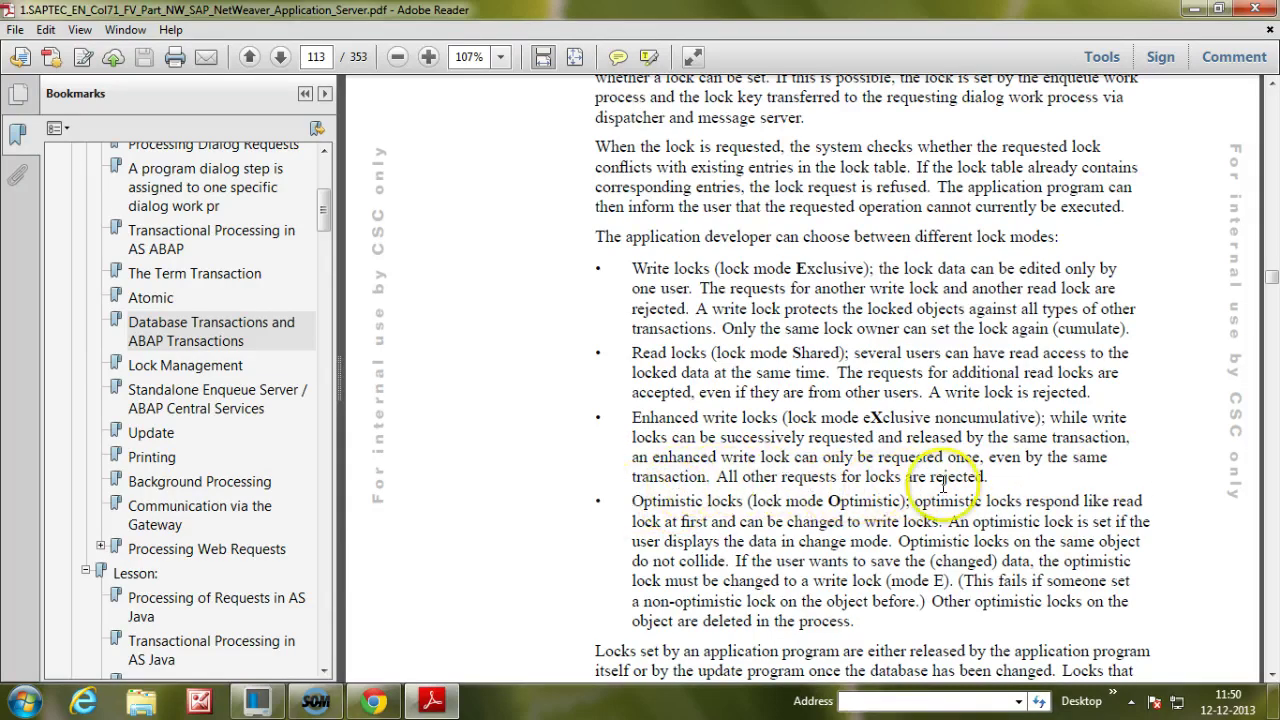
Step: Scroll to the Transaction SM12 paragraph at the end of page 113
scroll(805, 540, "down", 3)
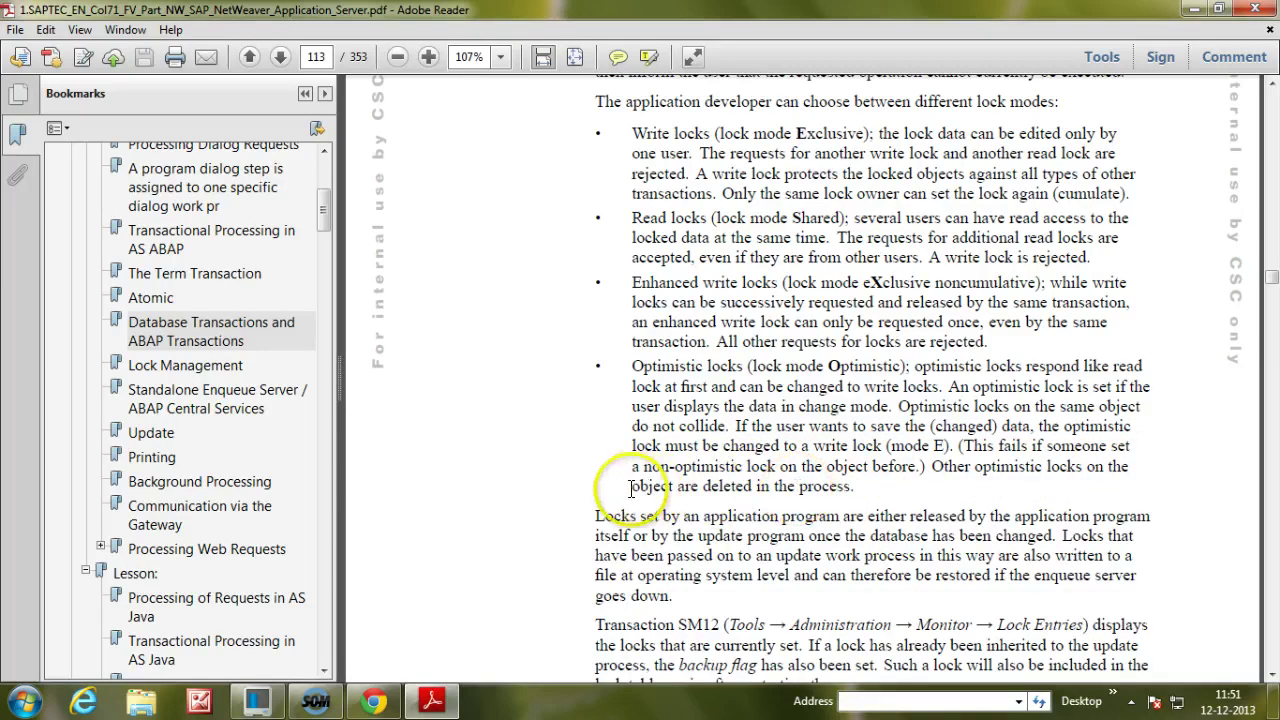
scroll(886, 481, "down", 3)
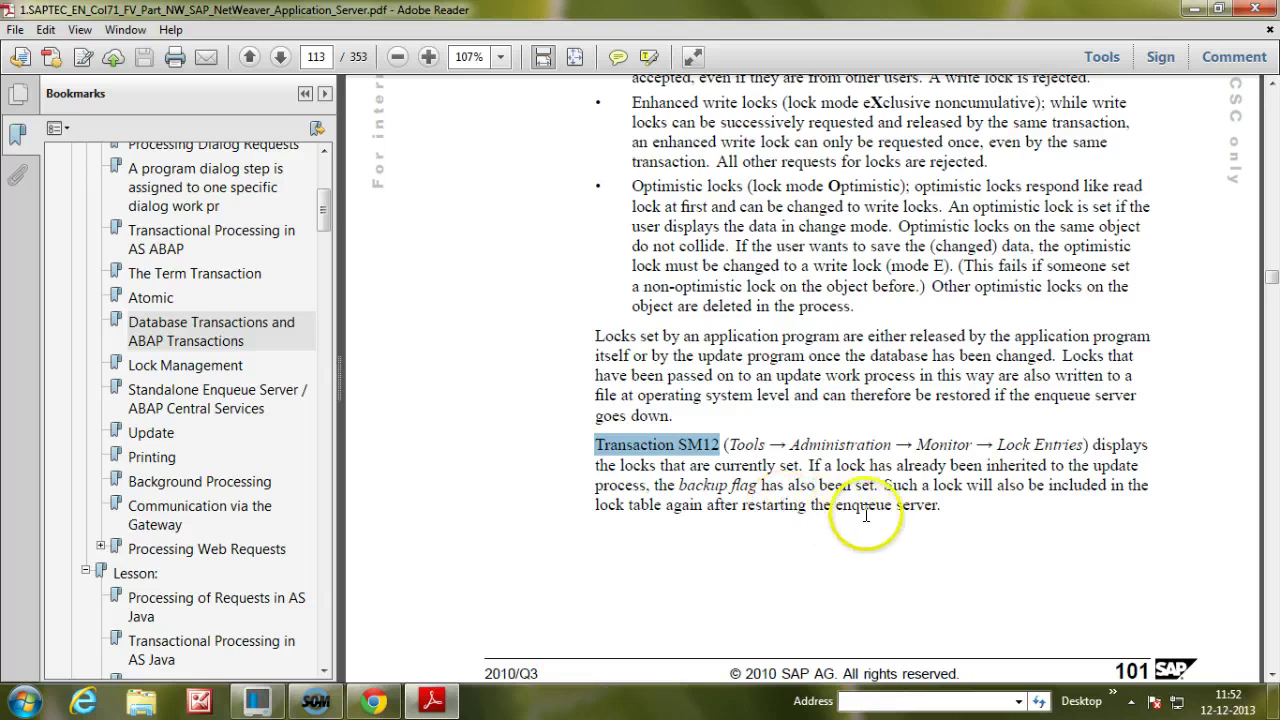
Step: Scroll to page 114's section on the two ways of deleting user locks
scroll(874, 533, "down", 10)
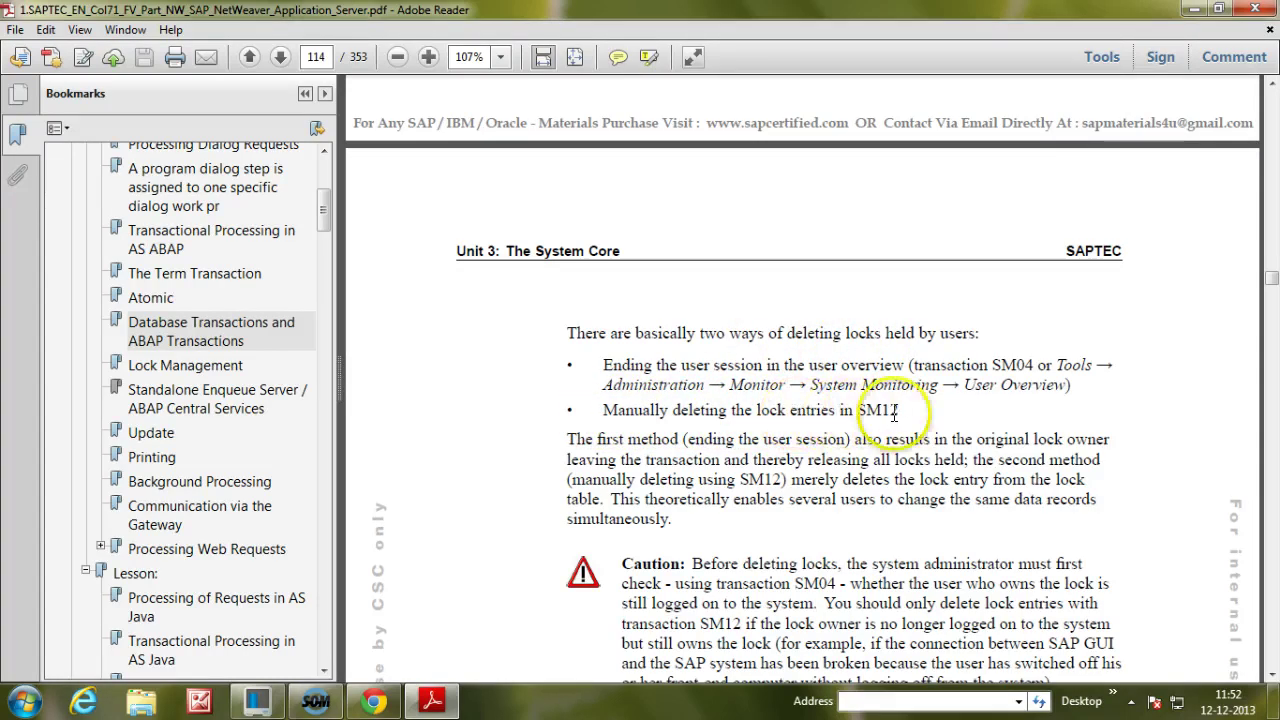
Step: Read through page 114's caution about checking SM04 before deleting locks, then scroll back up
scroll(909, 413, "down", 1)
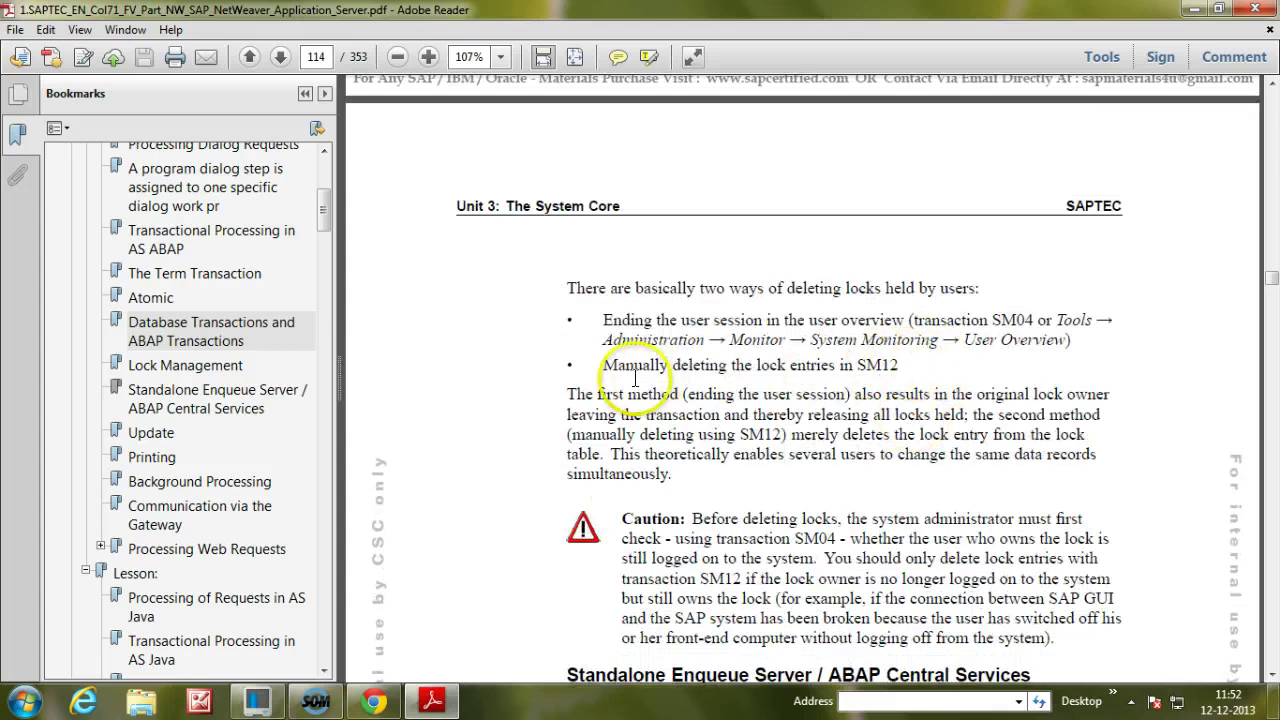
scroll(760, 395, "down", 3)
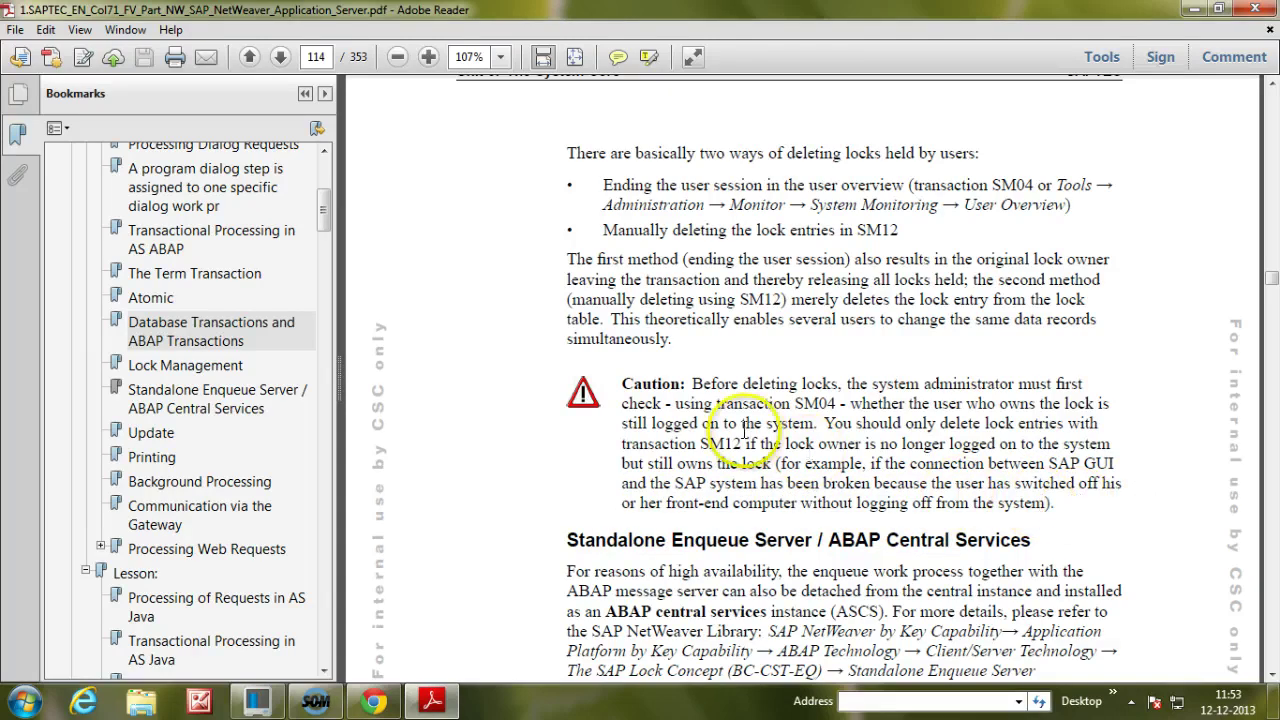
scroll(743, 430, "up", 3)
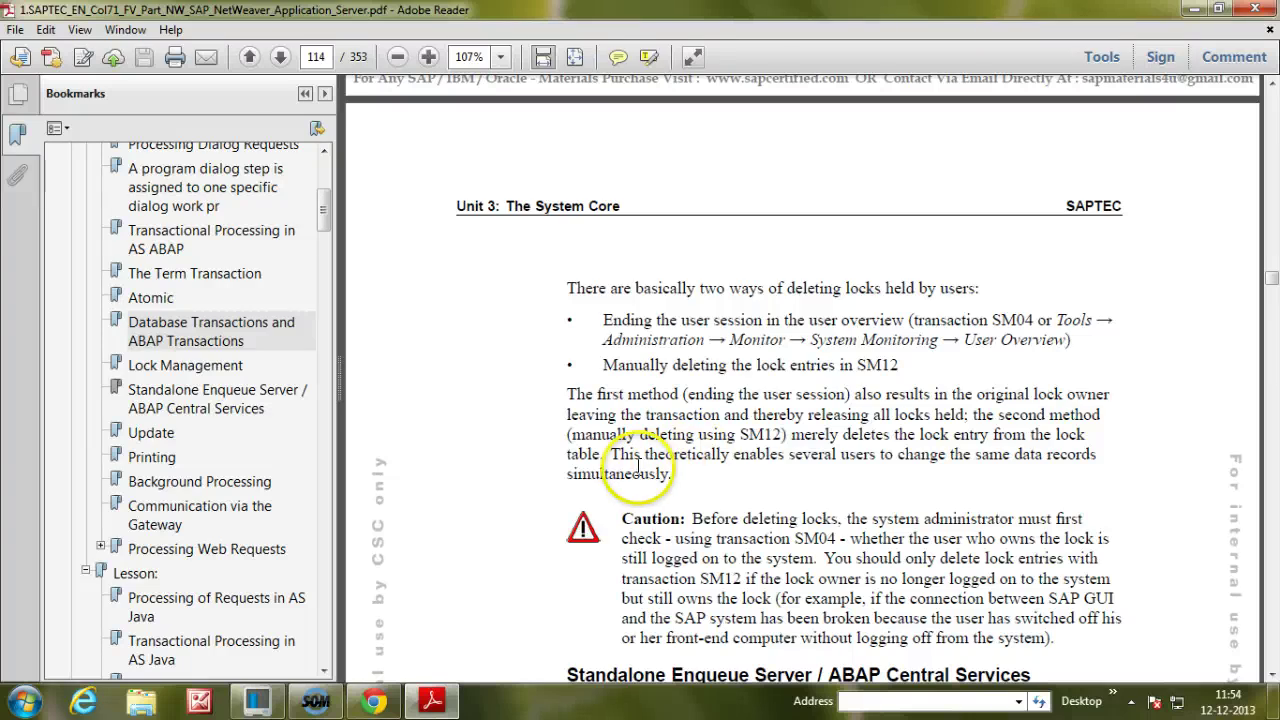
Step: Launch Remote Desktop Connection with mstsc and connect to 192.168.2.3
left_click(12, 704)
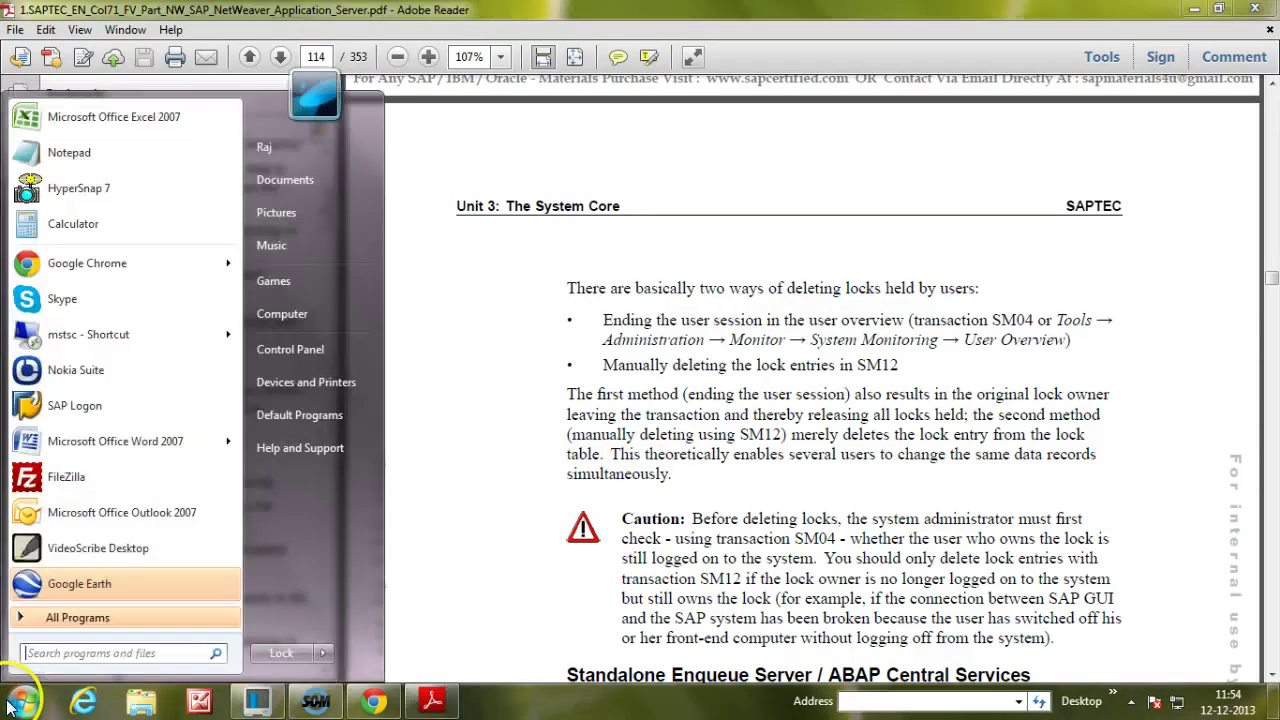
type("ms")
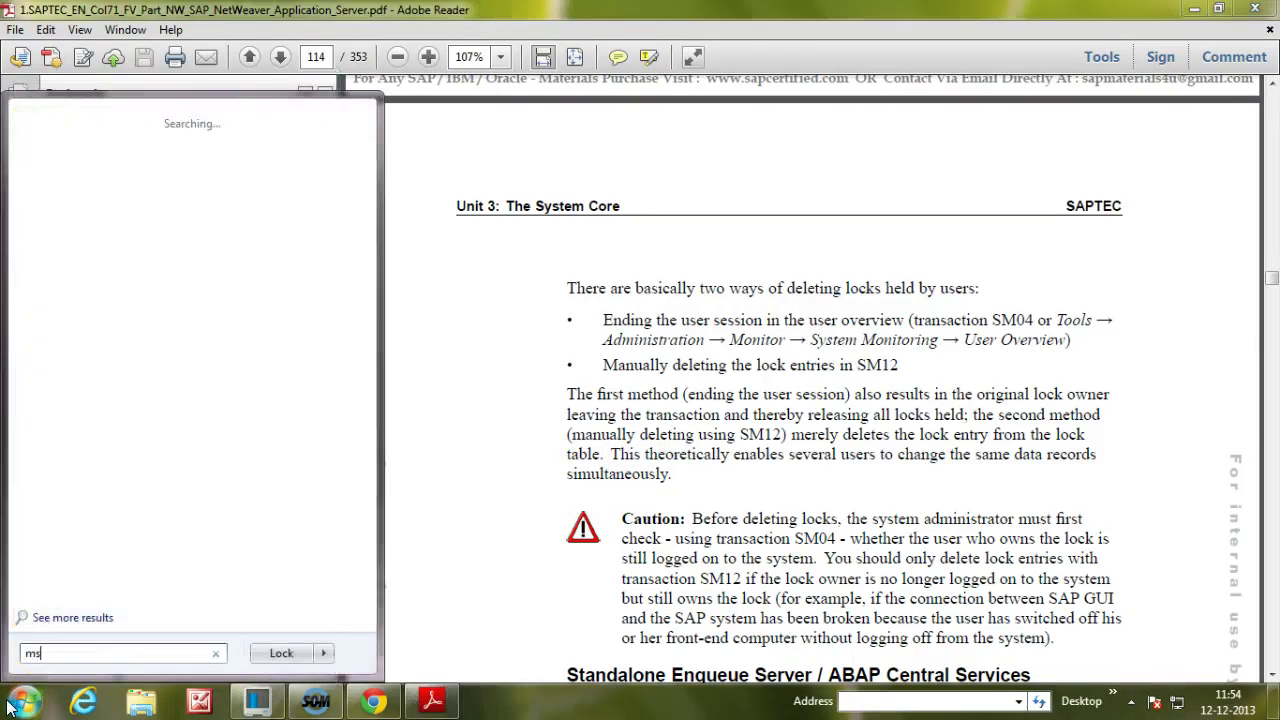
type("tsc")
key("Return")
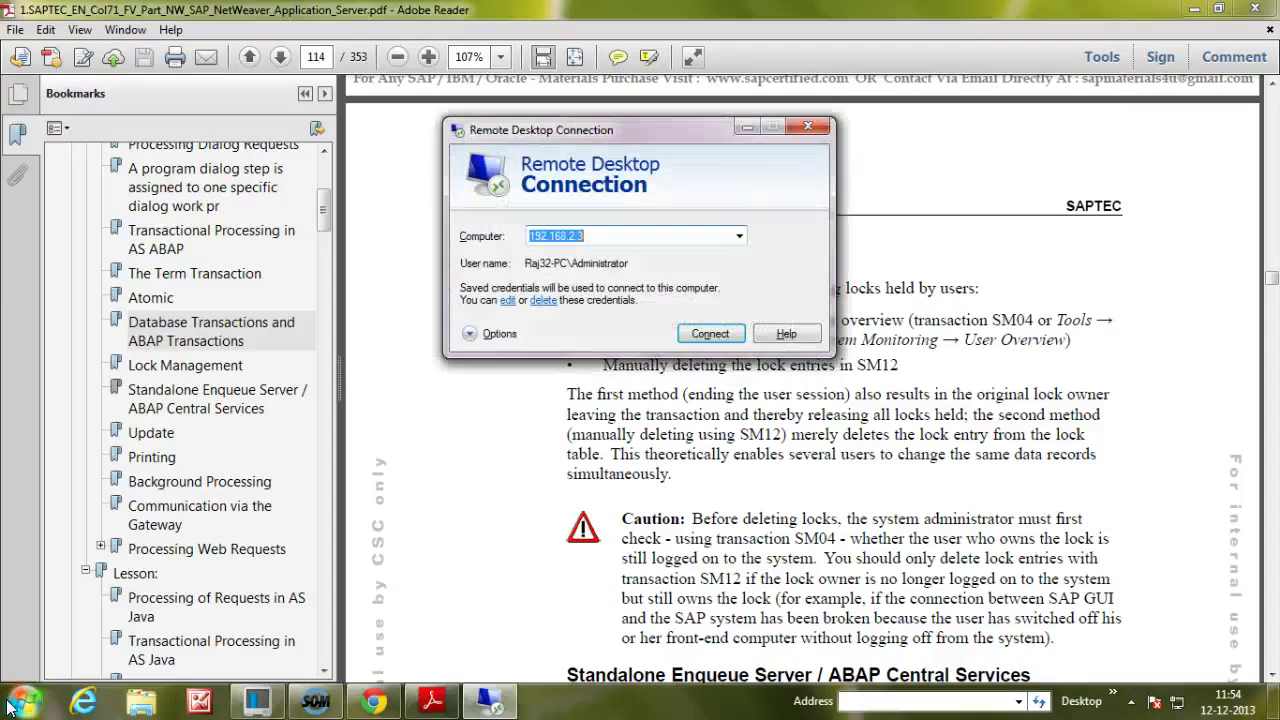
left_click(710, 333)
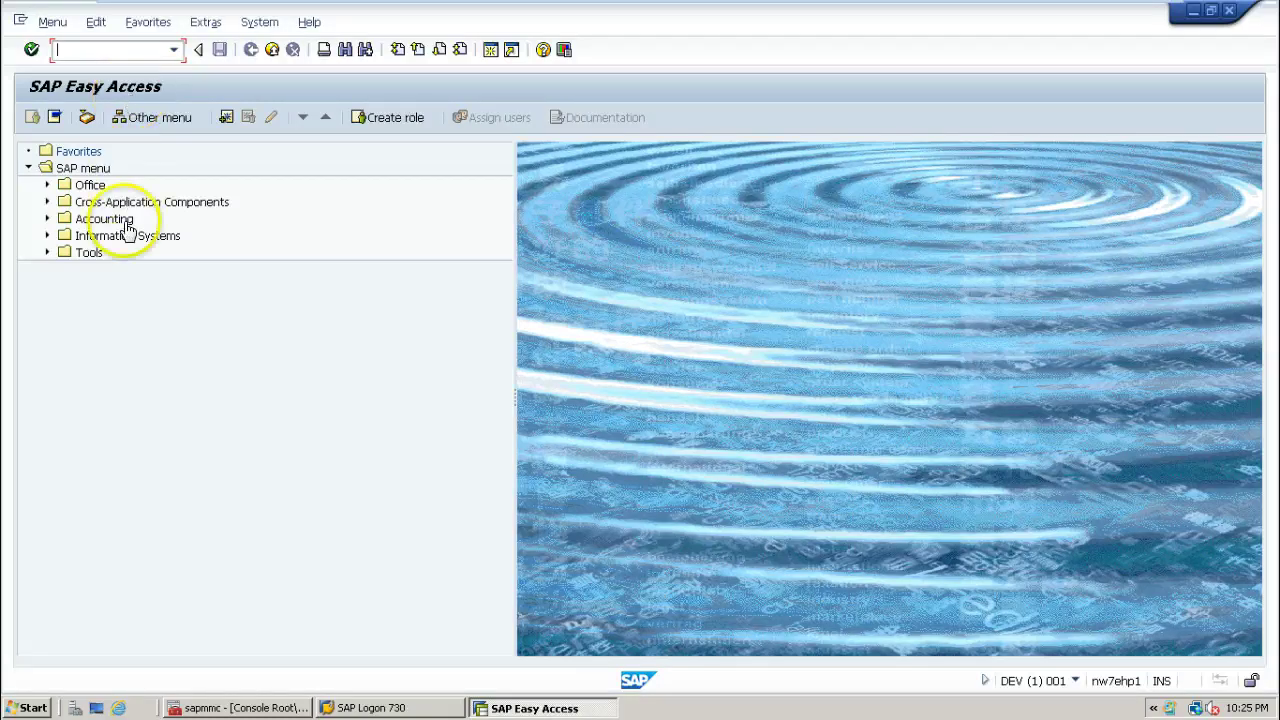
left_click(1075, 681)
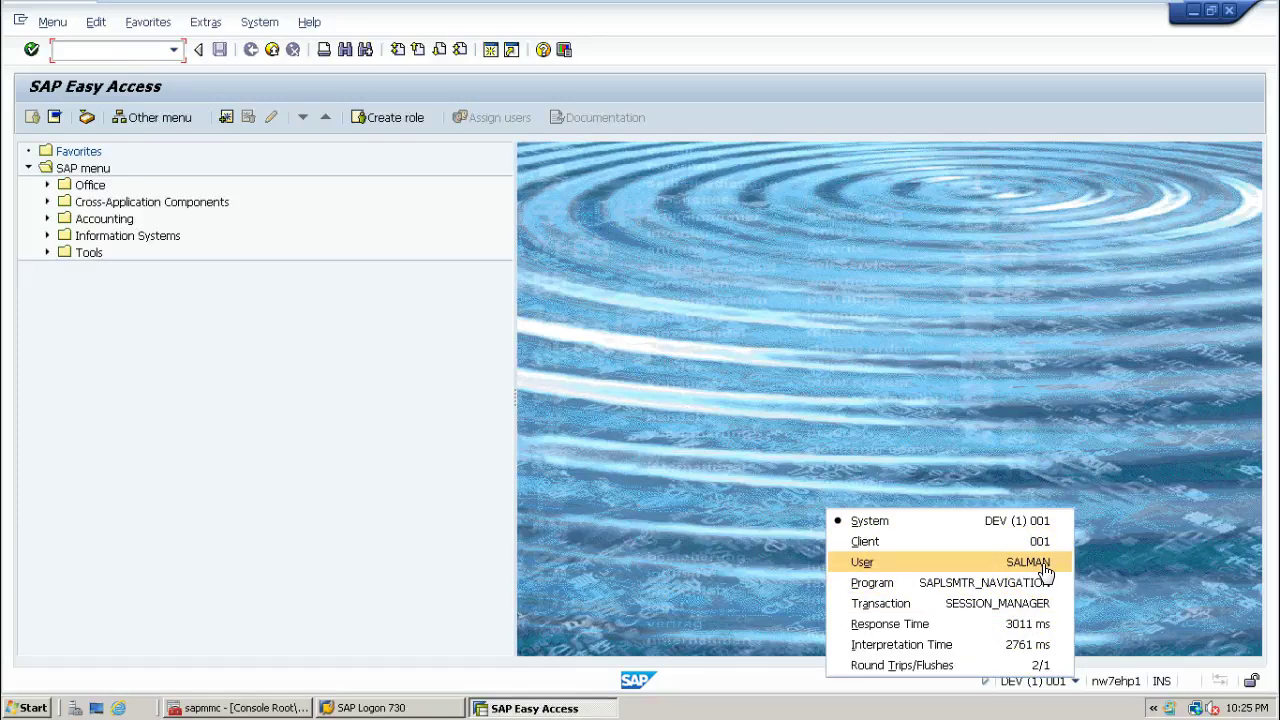
left_click(423, 484)
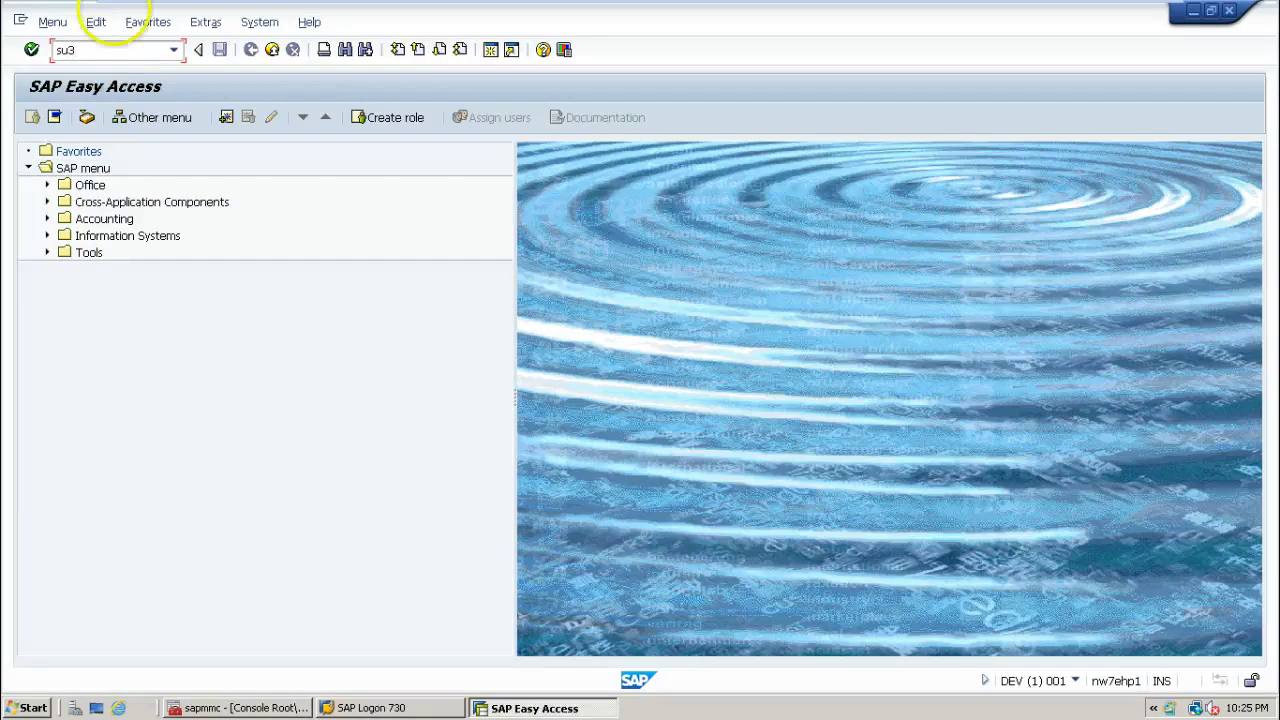
Step: Try System > User Profile > Own Data, then run su3 to open Maintain User Profile
left_click(266, 24)
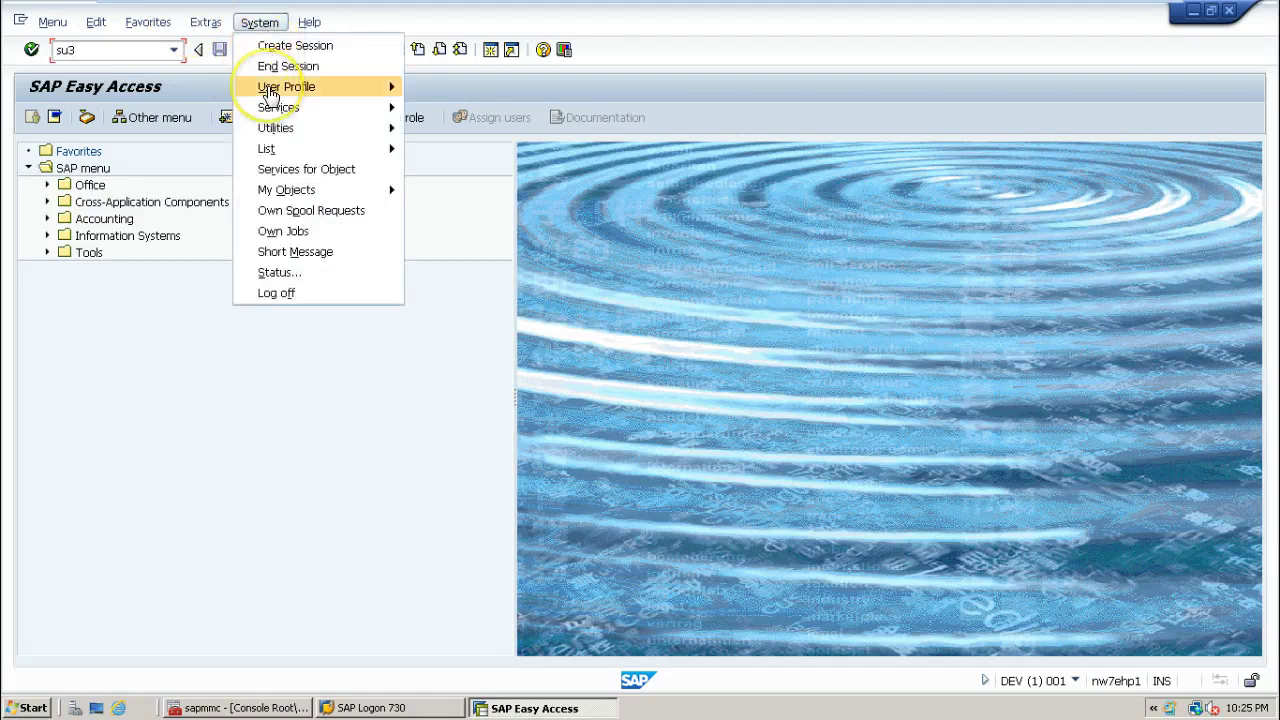
mouse_move(280, 96)
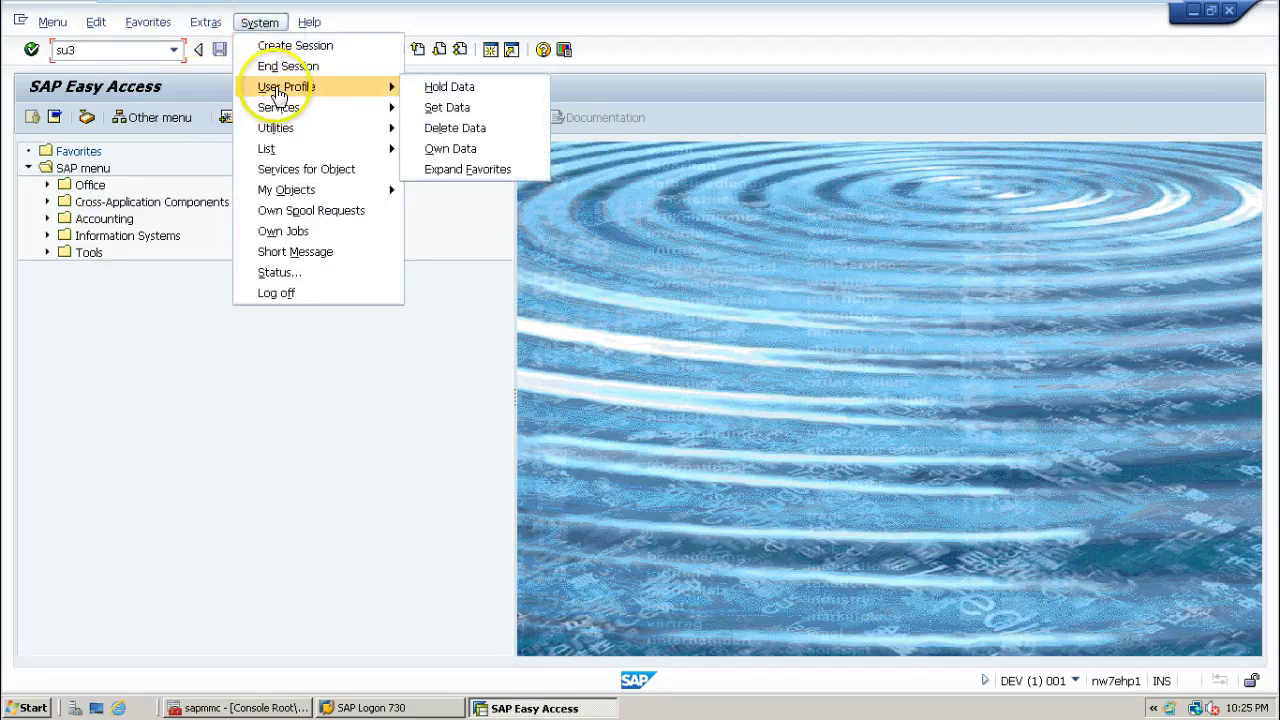
left_click(452, 150)
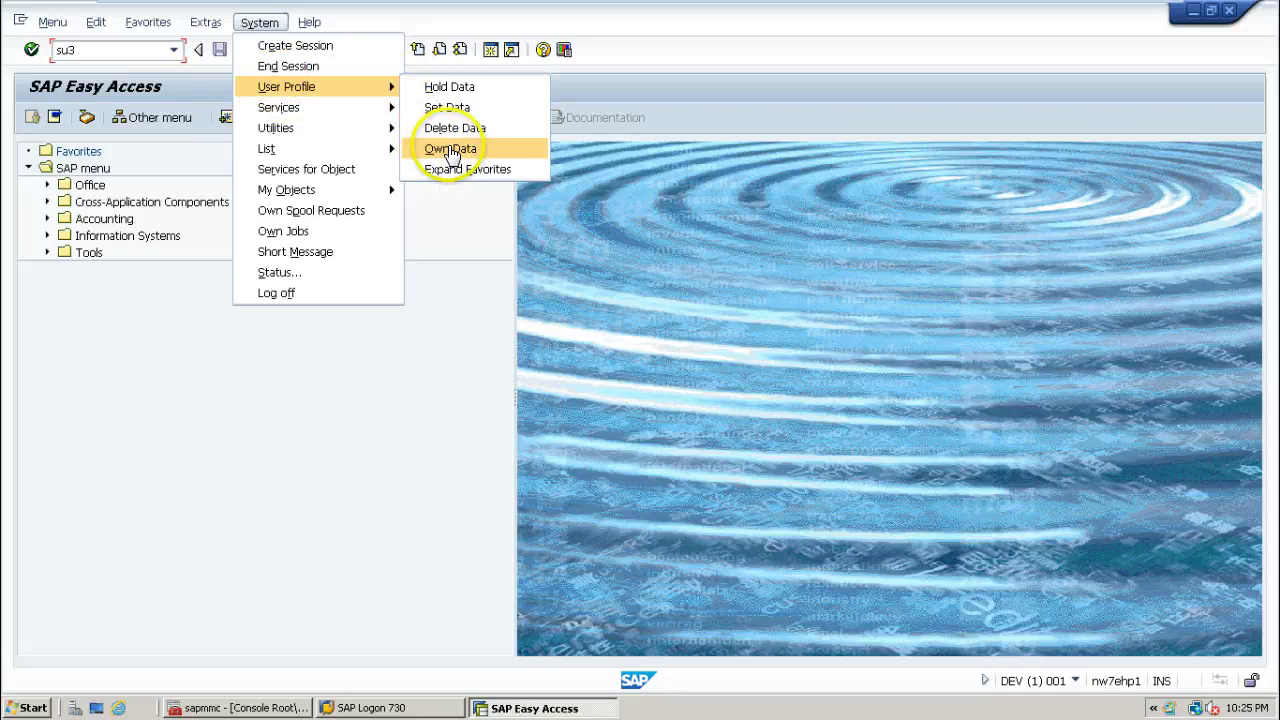
left_click(371, 387)
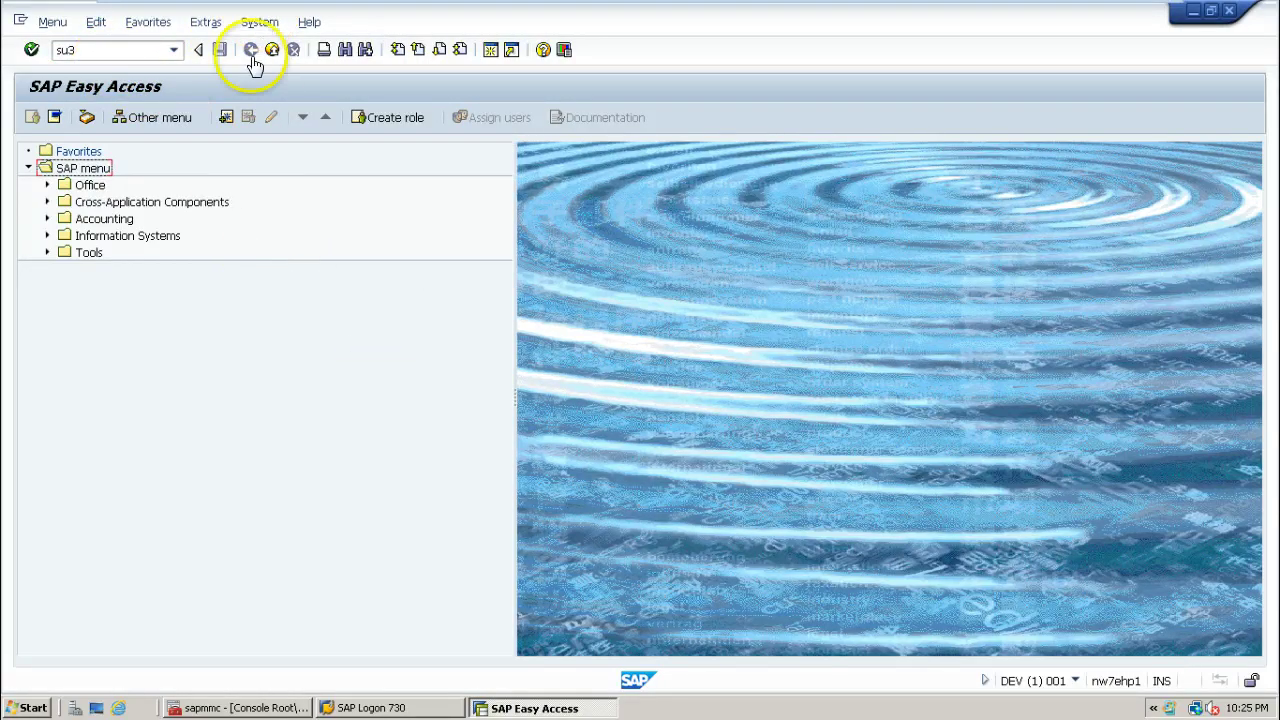
left_click(117, 57)
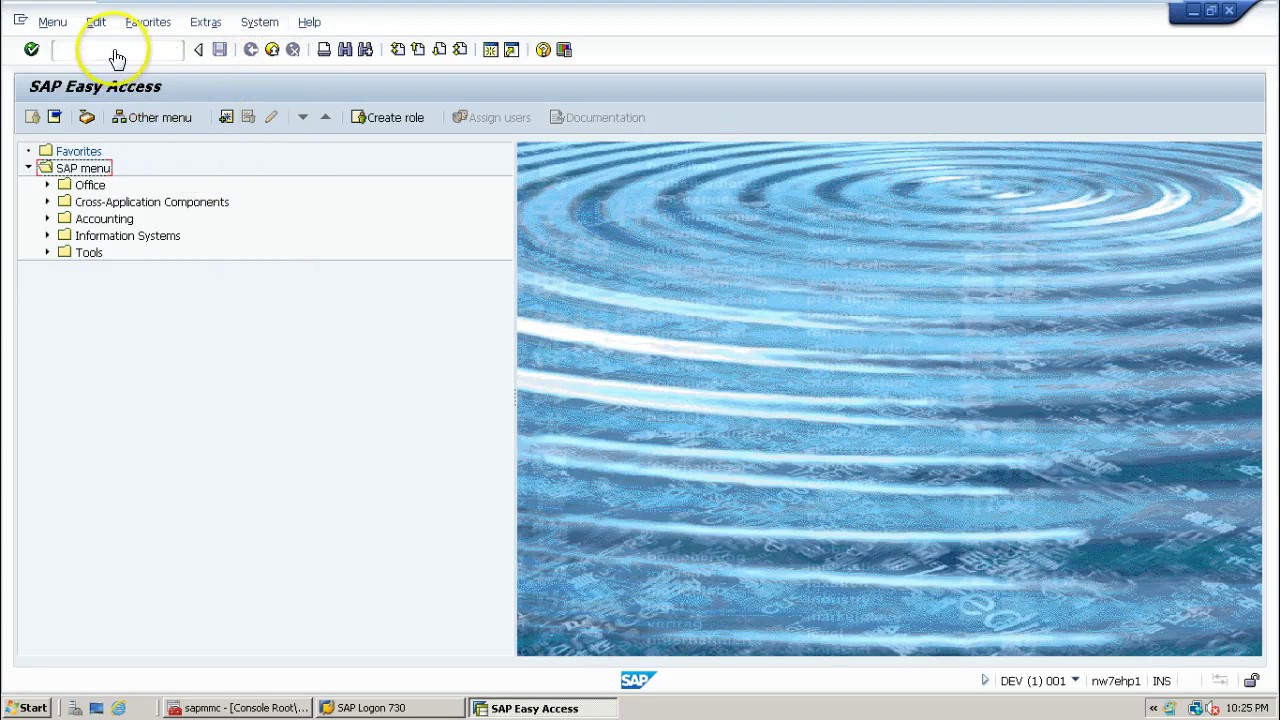
left_click(118, 56)
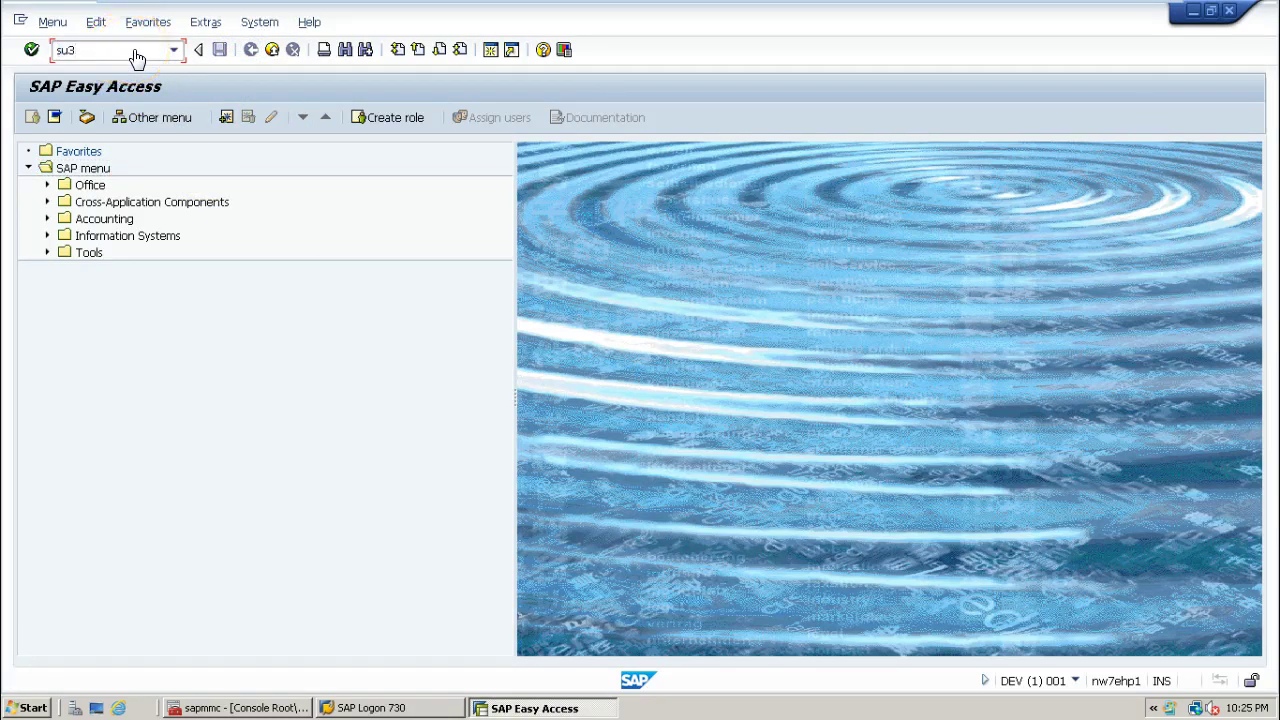
key("Return")
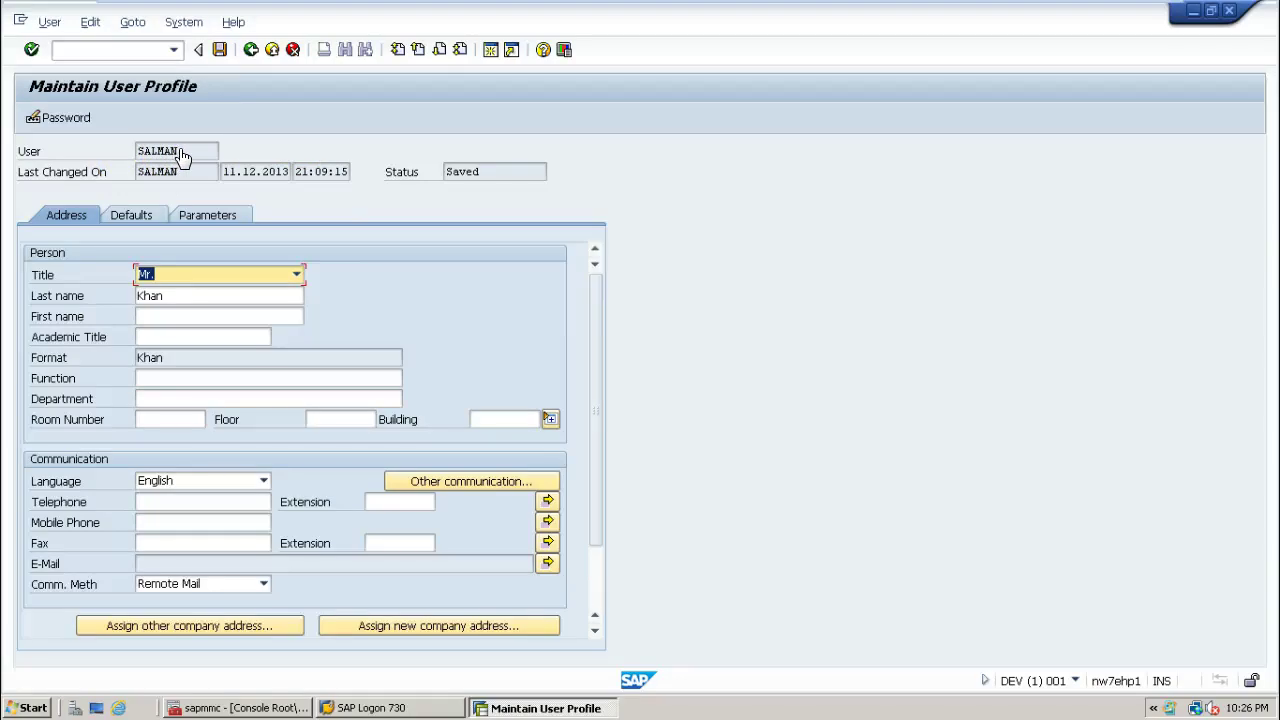
Step: In a new session, try changing the user in SU01 and dismiss the user-locked message
left_click(491, 53)
left_click(796, 362)
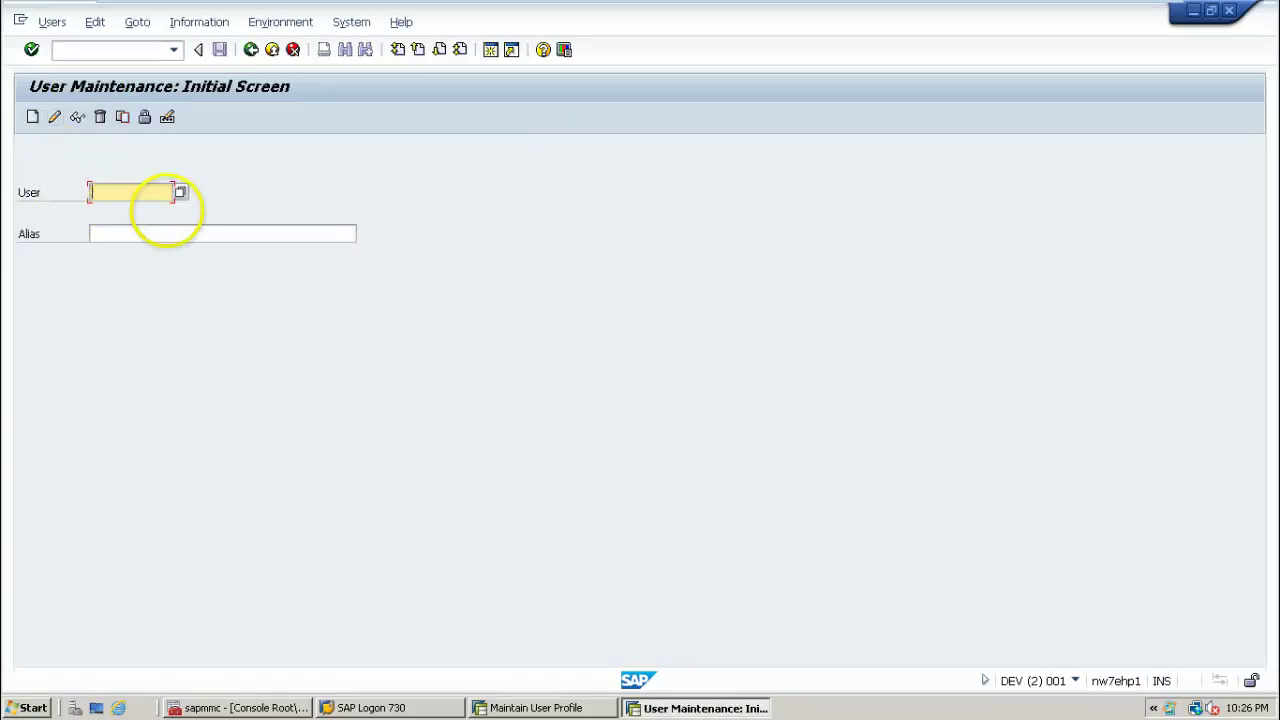
mouse_move(298, 6)
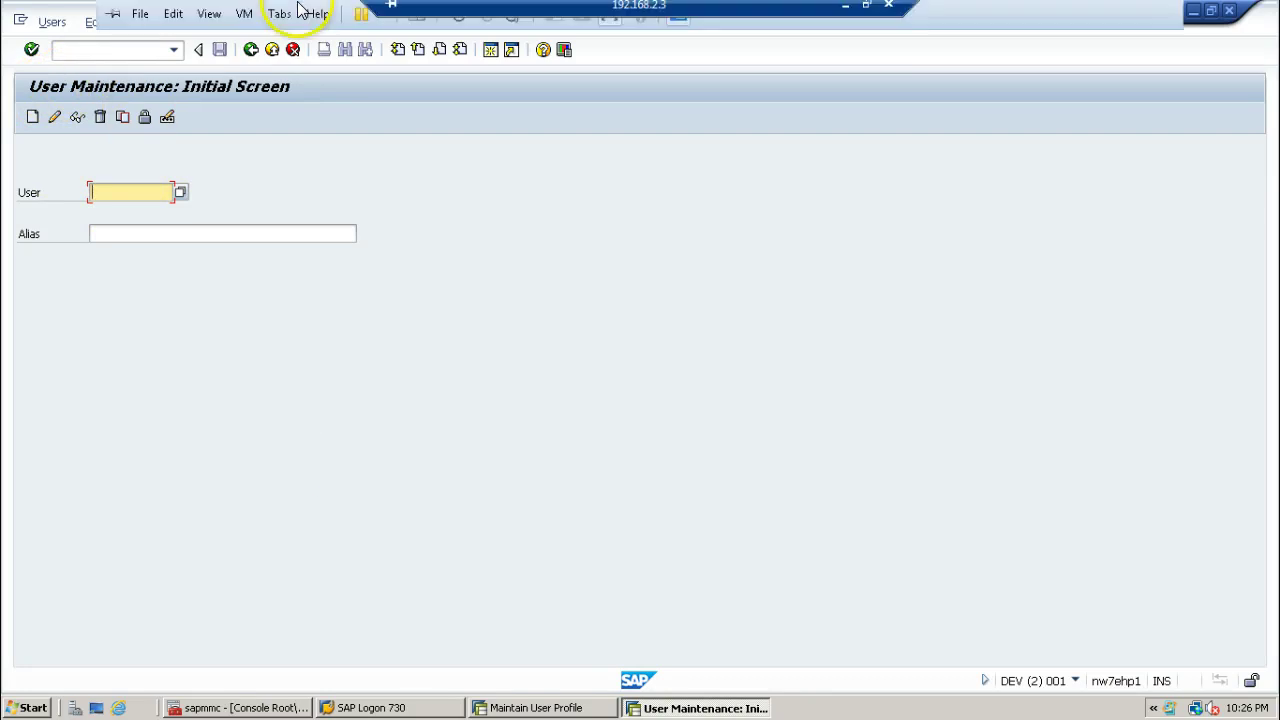
type("s")
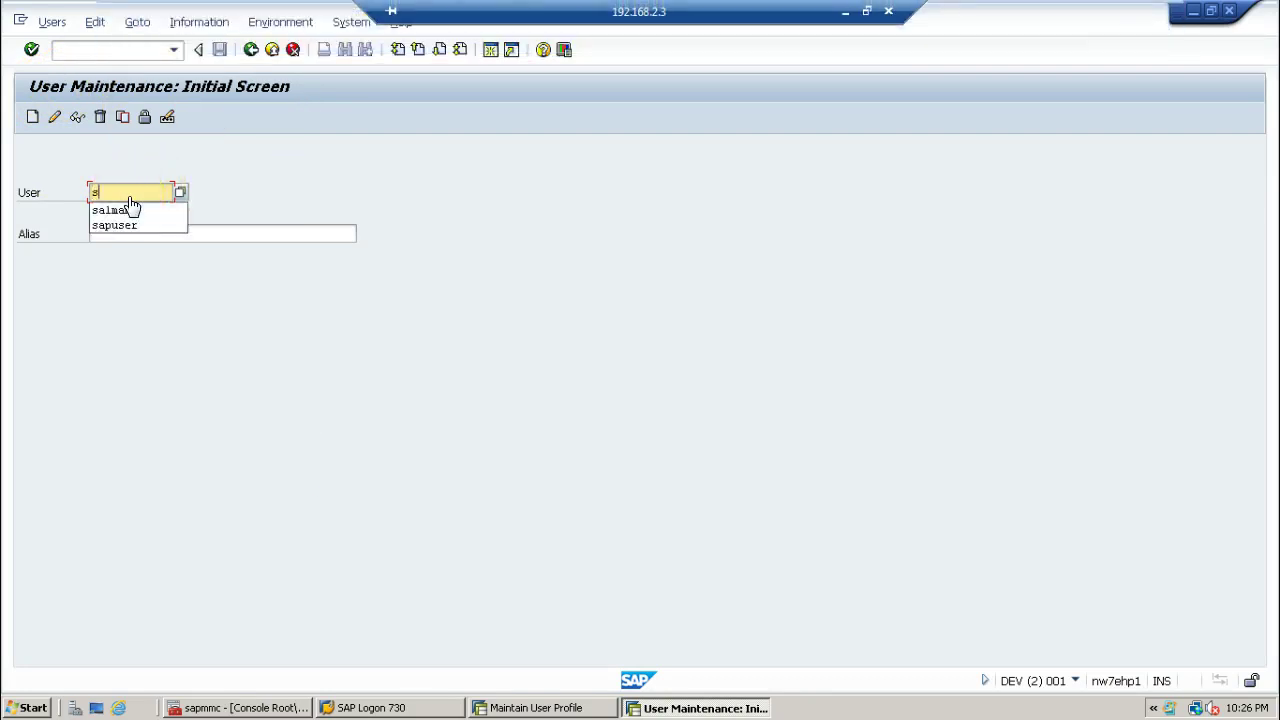
type("al")
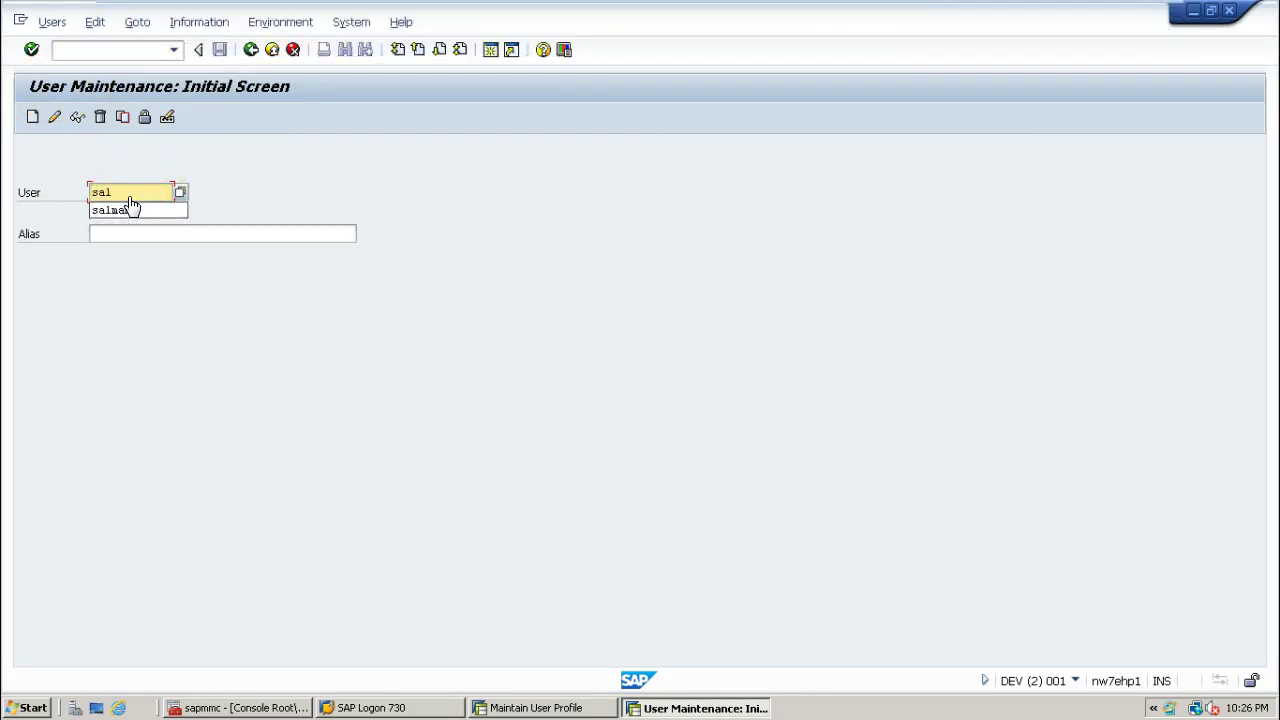
left_click(129, 210)
left_click(55, 118)
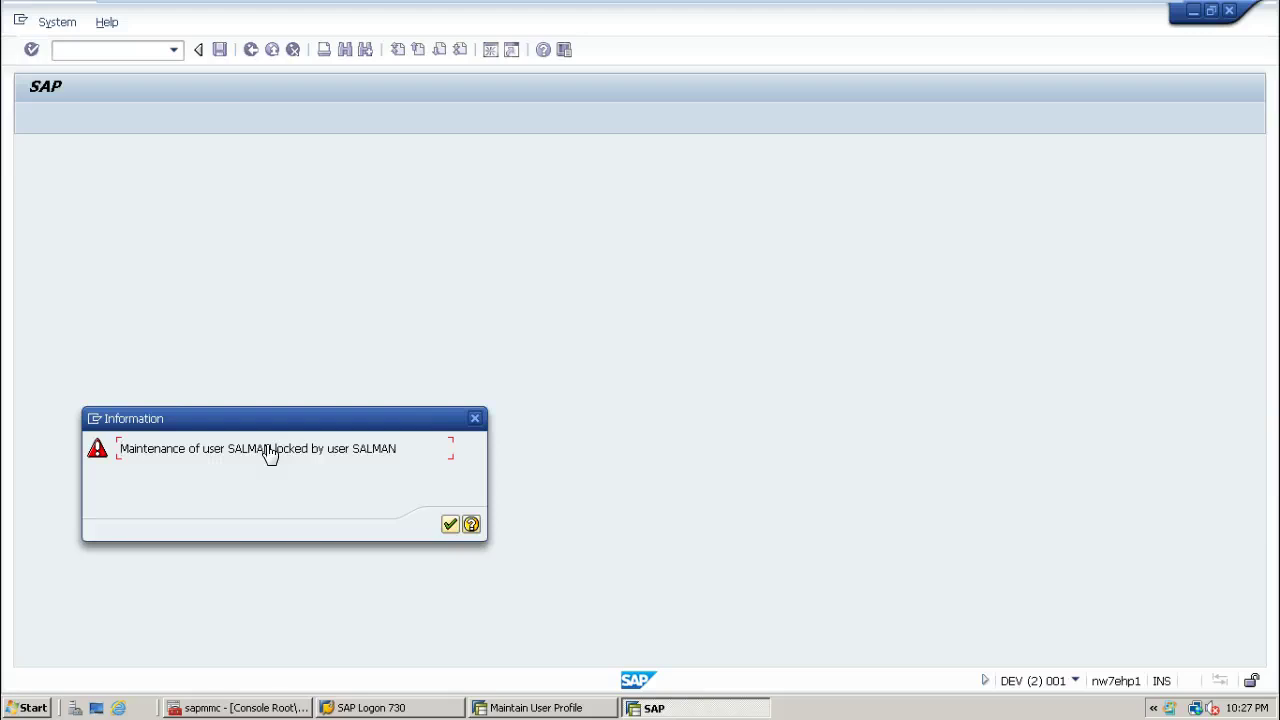
left_click(450, 525)
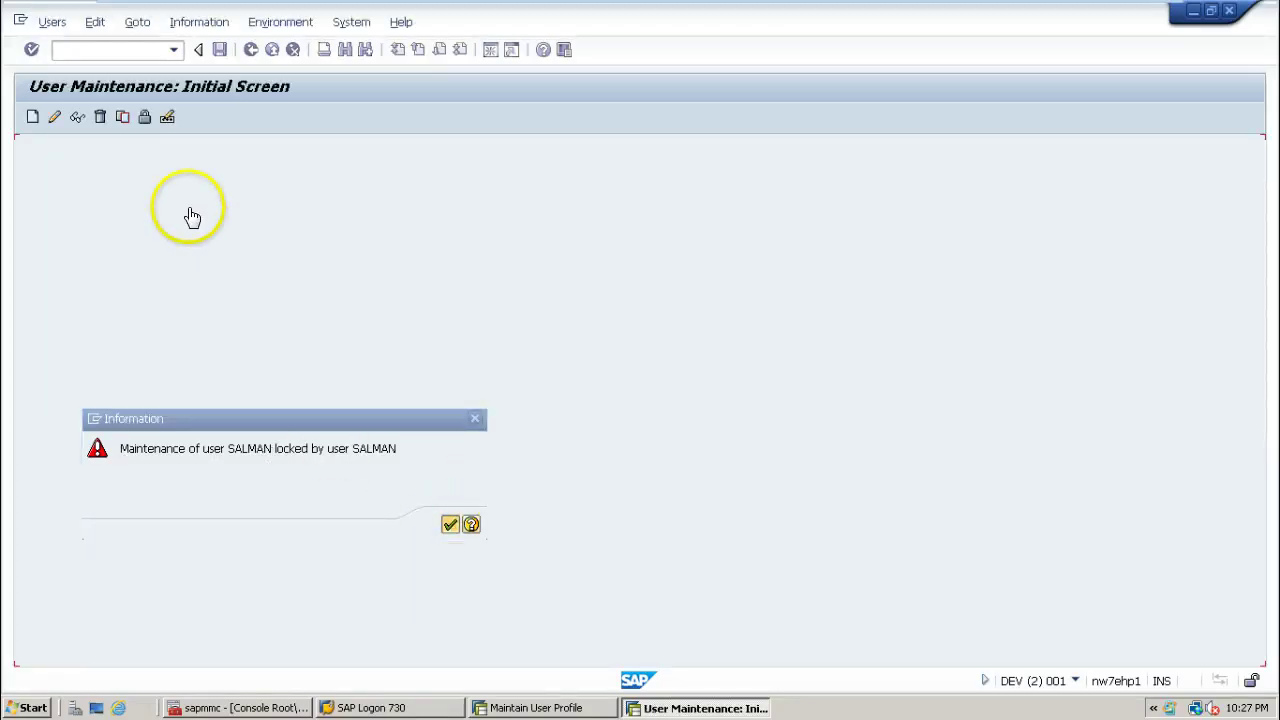
Step: Return to SAP Easy Access with /n
left_click(130, 55)
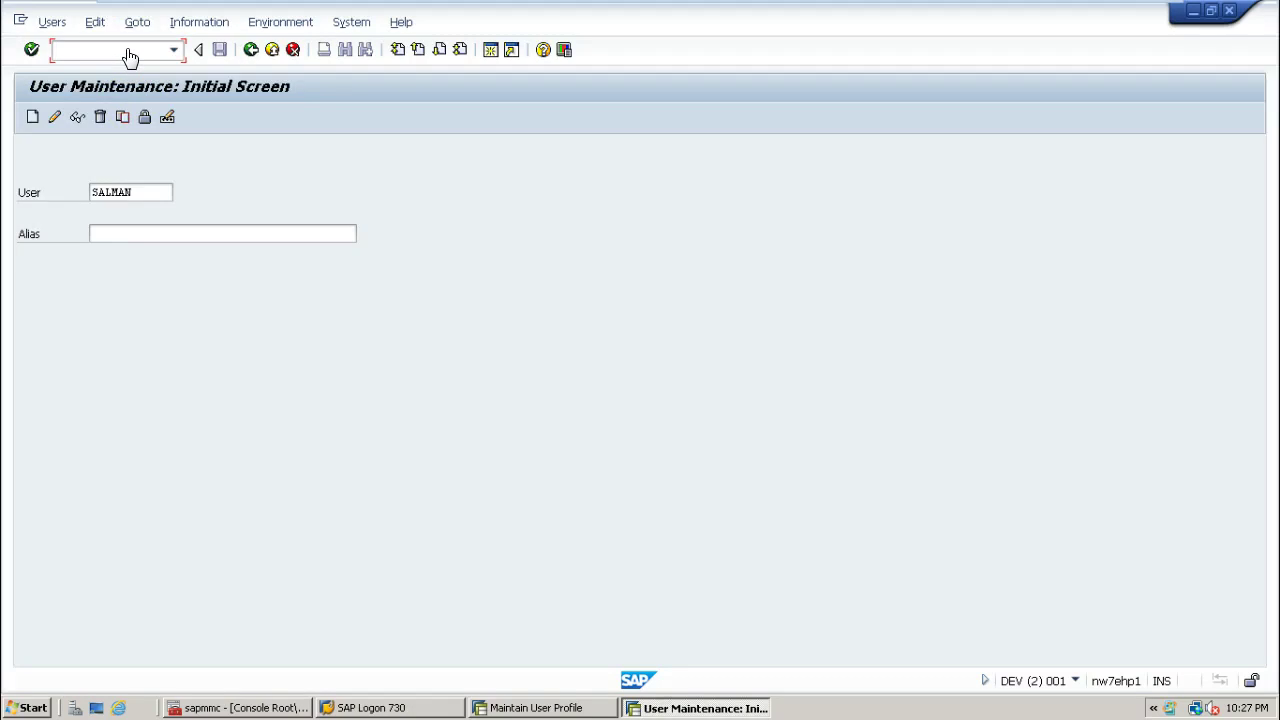
type("/n")
key("Return")
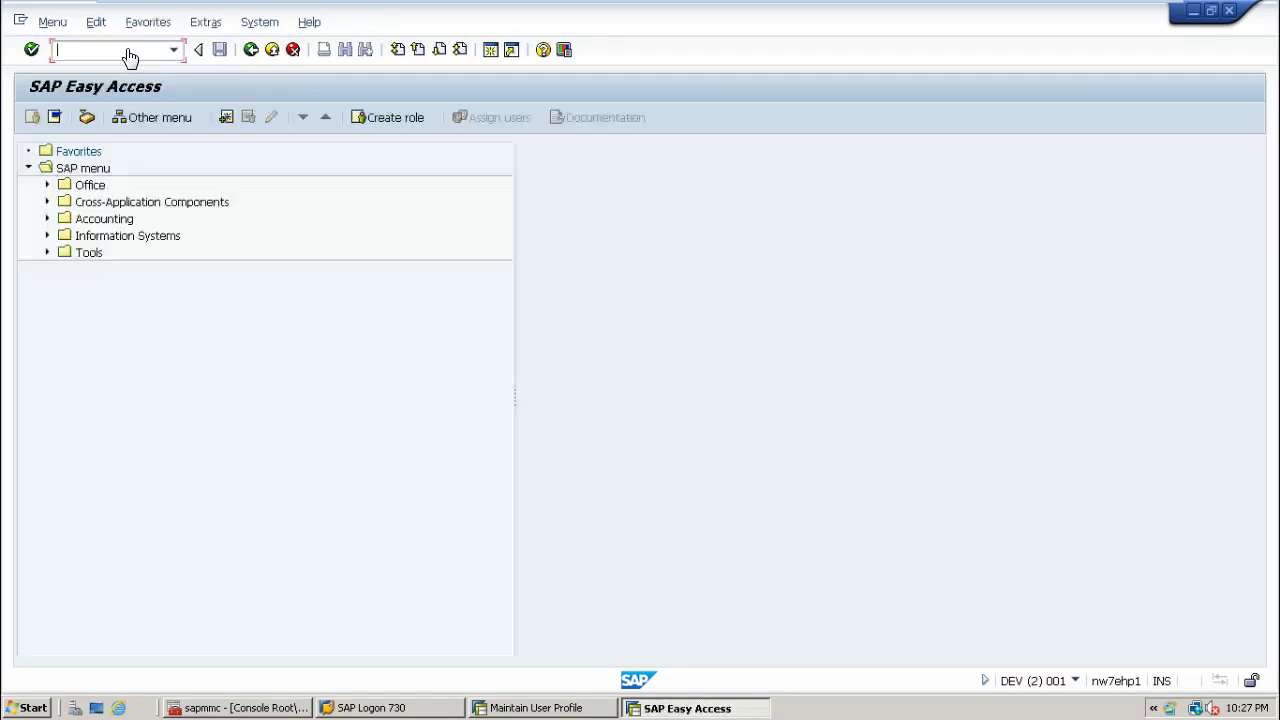
Step: Run SM12 filtered by the user name and list the single exclusive USR04 lock
type("sm12")
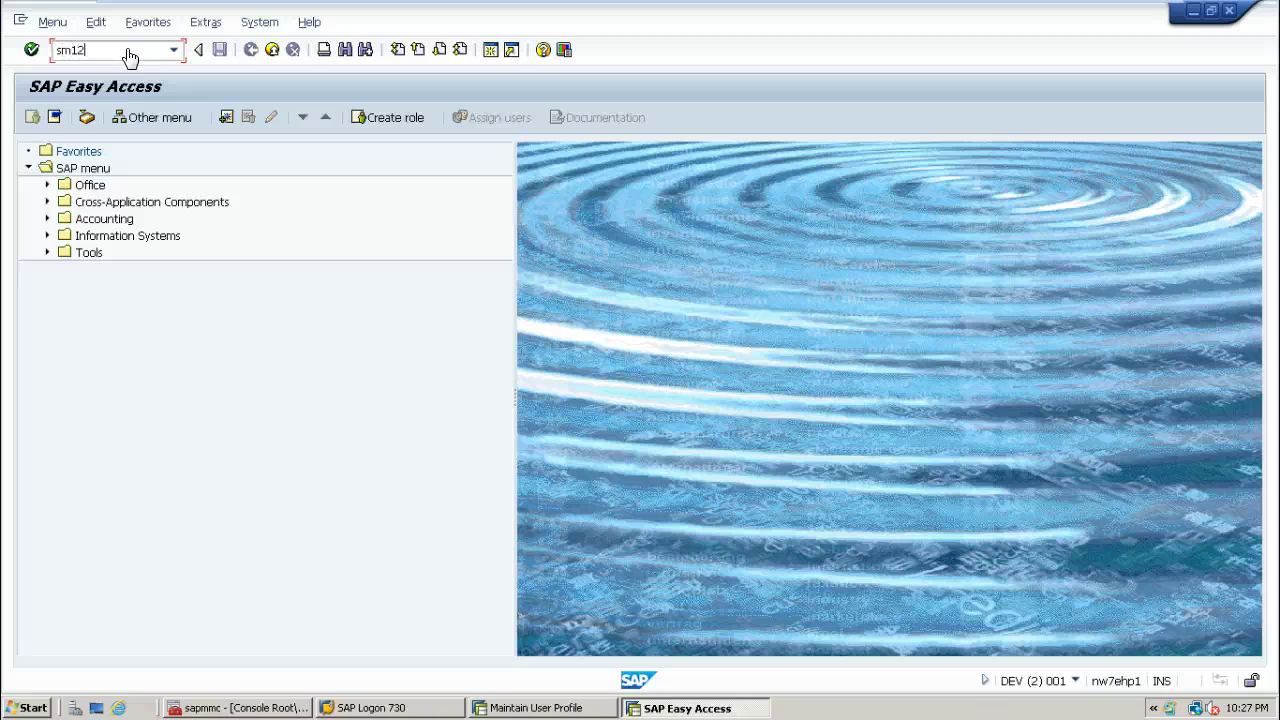
key("Return")
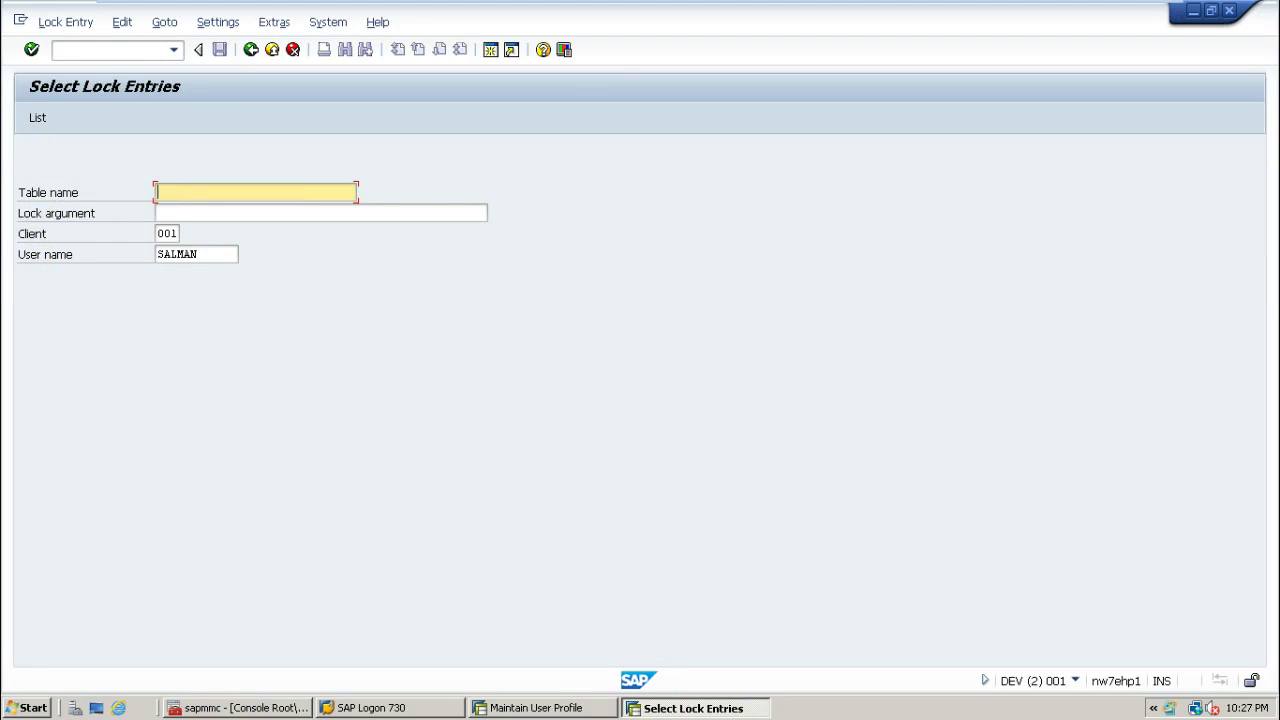
left_click(35, 120)
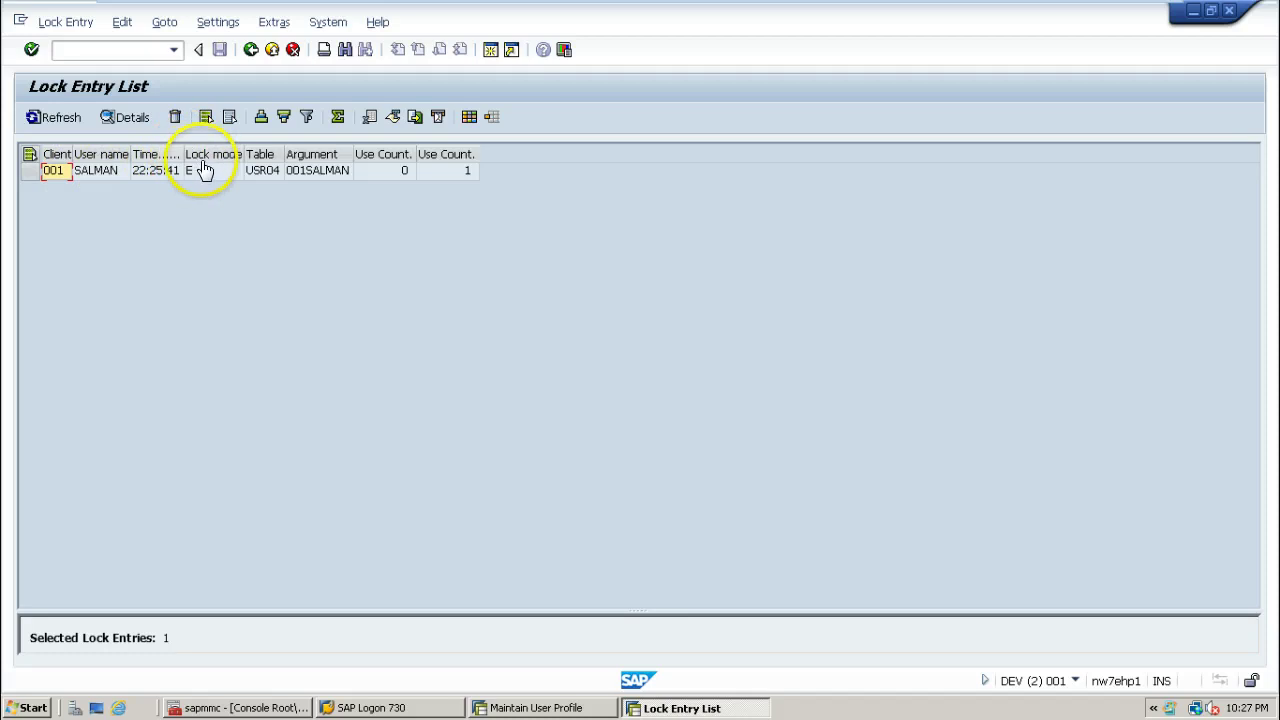
Step: Select the USR04 lock entry row and start a third session
left_click(29, 177)
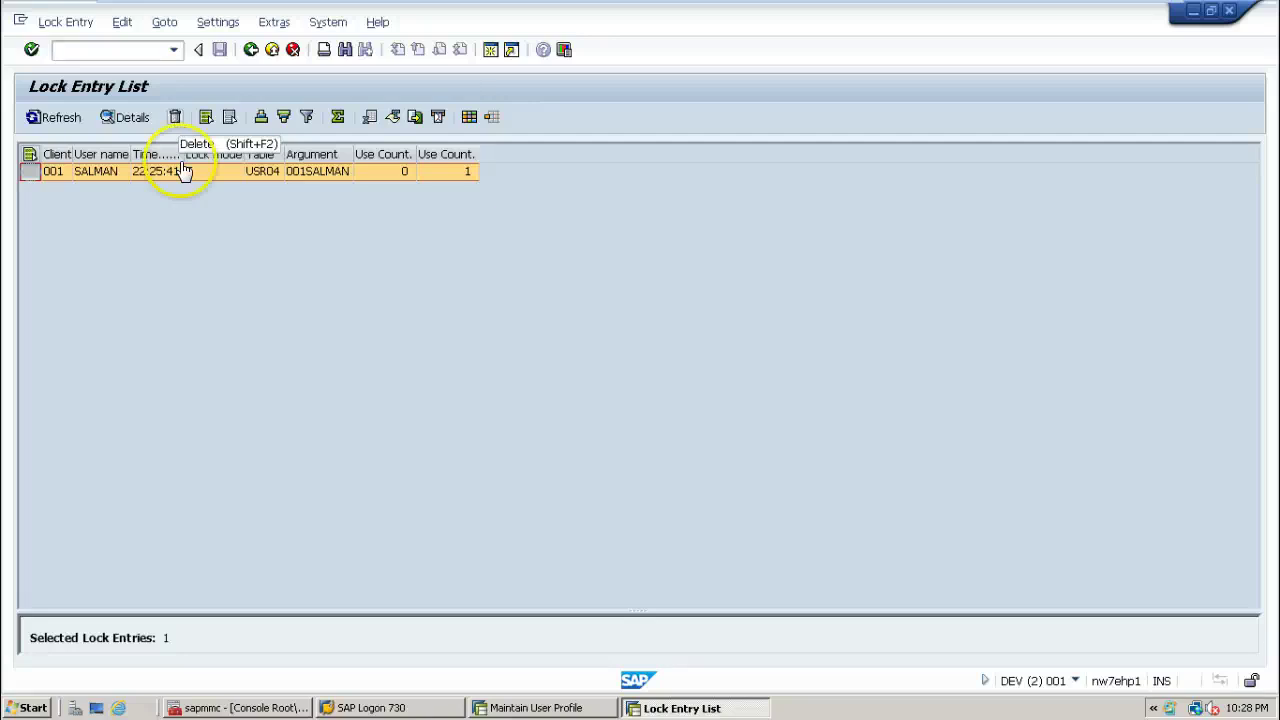
left_click(490, 52)
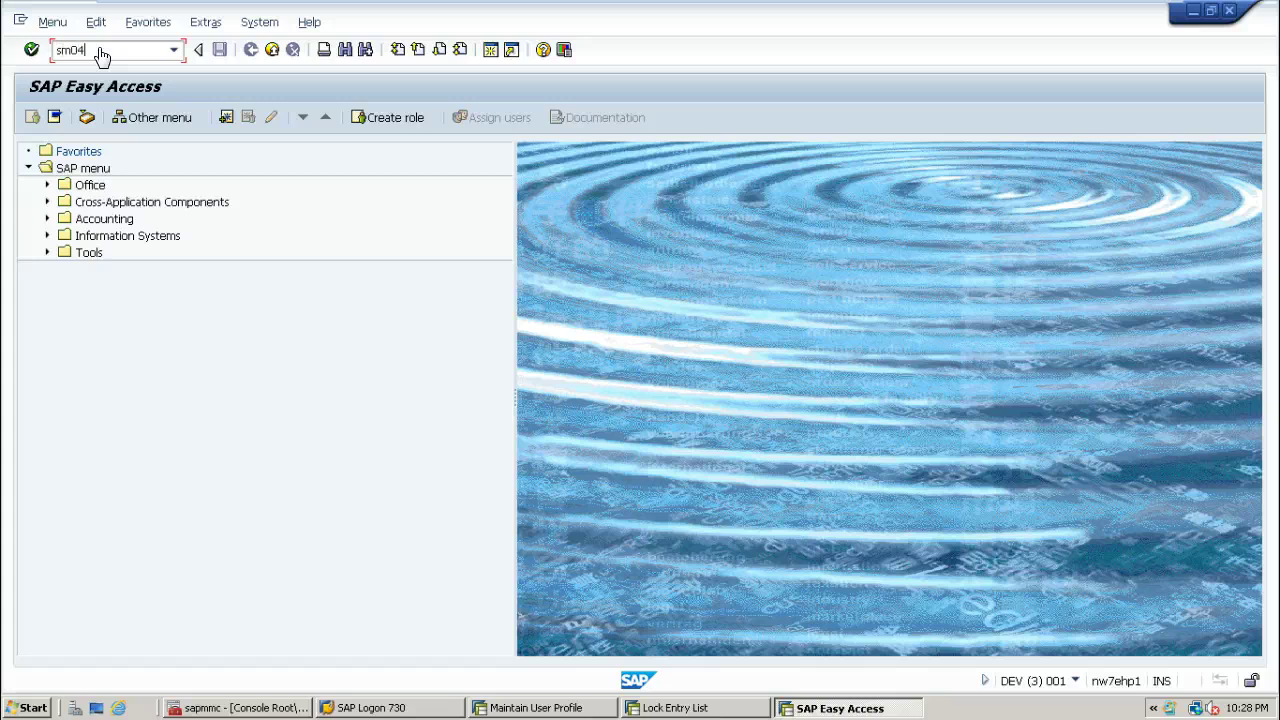
Step: Run SM04 to list logged-on users, showing the user with 3 sessions on nw7ehp1
key("Return")
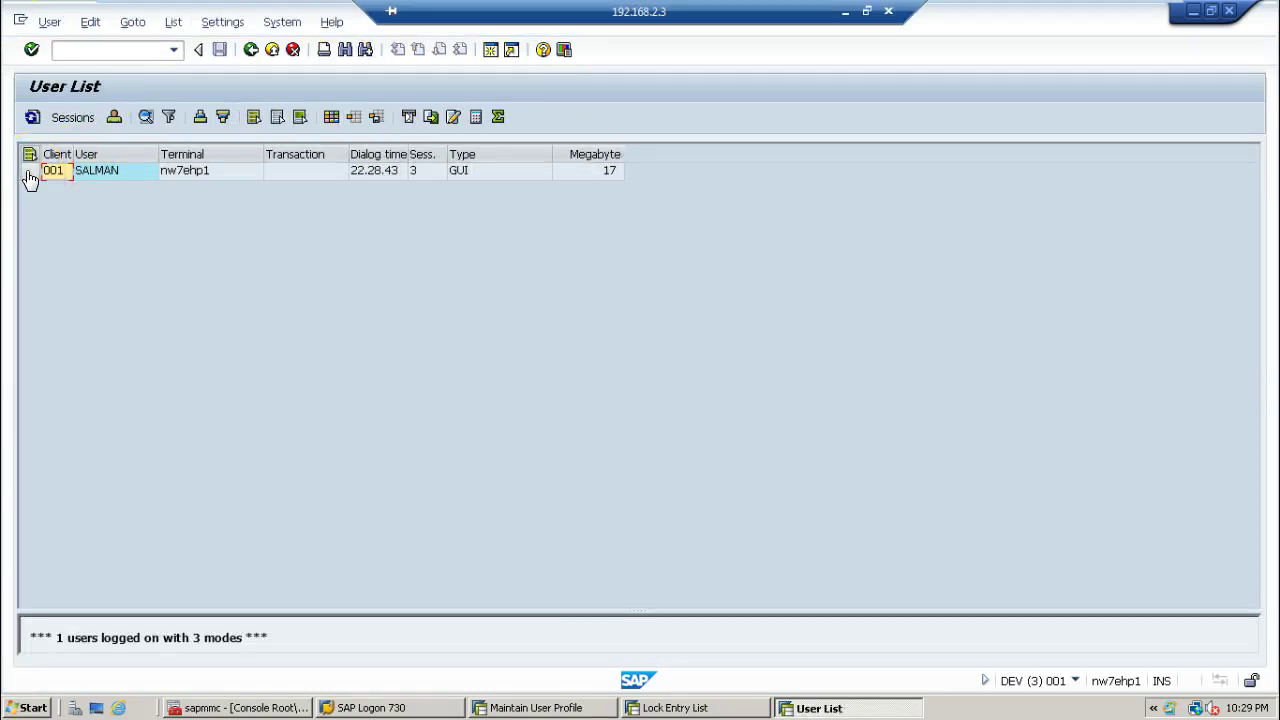
left_click(30, 177)
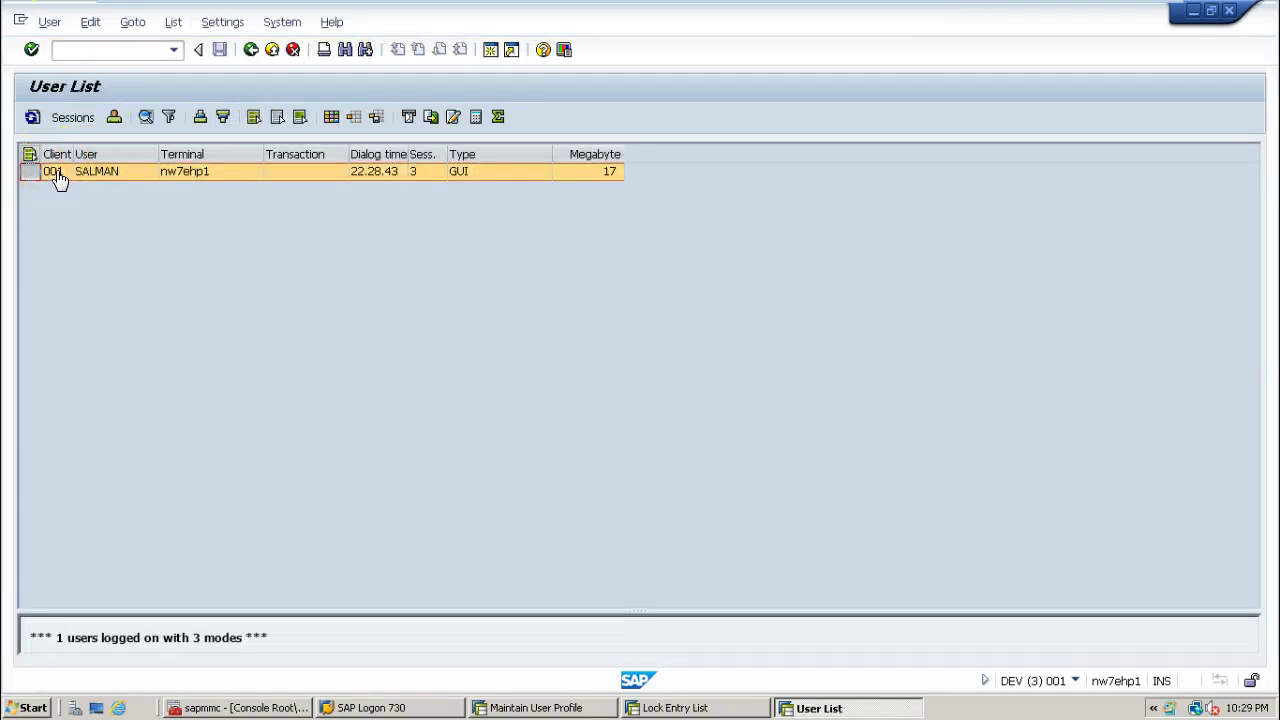
left_click(57, 176)
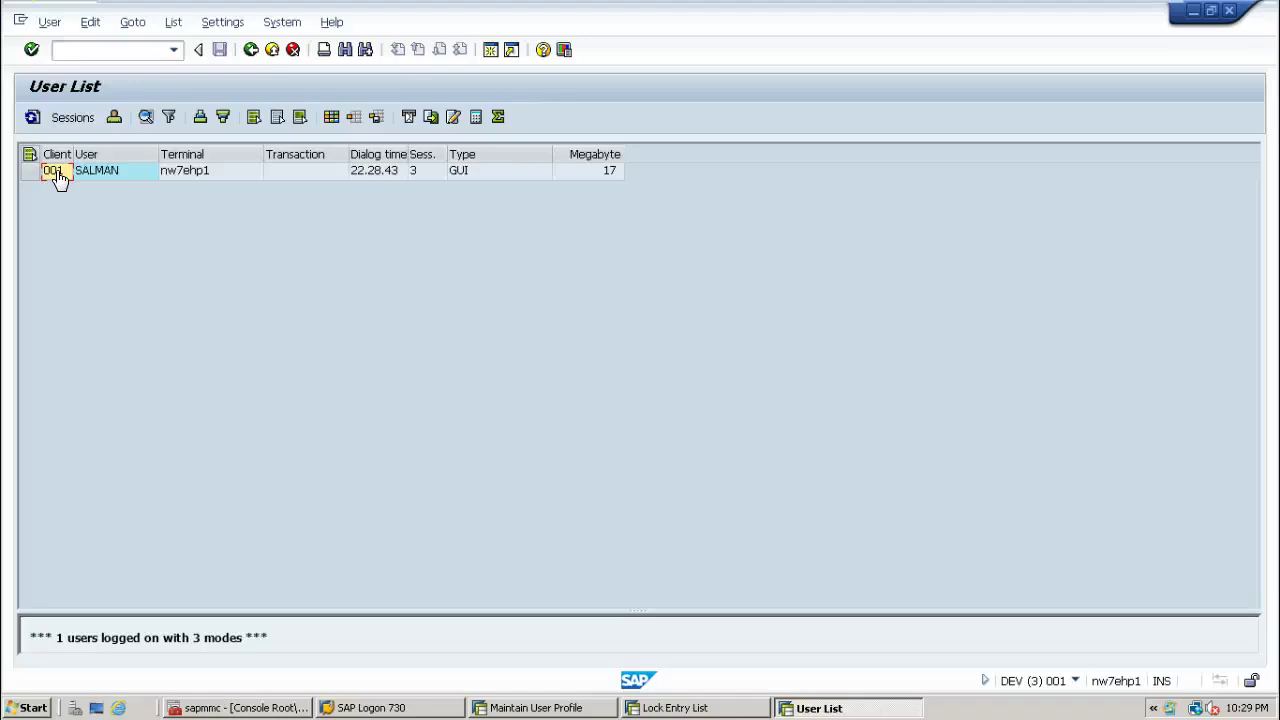
Step: In the user's Overview of Sessions, end the Maintain Users Own Data session
double_click(60, 175)
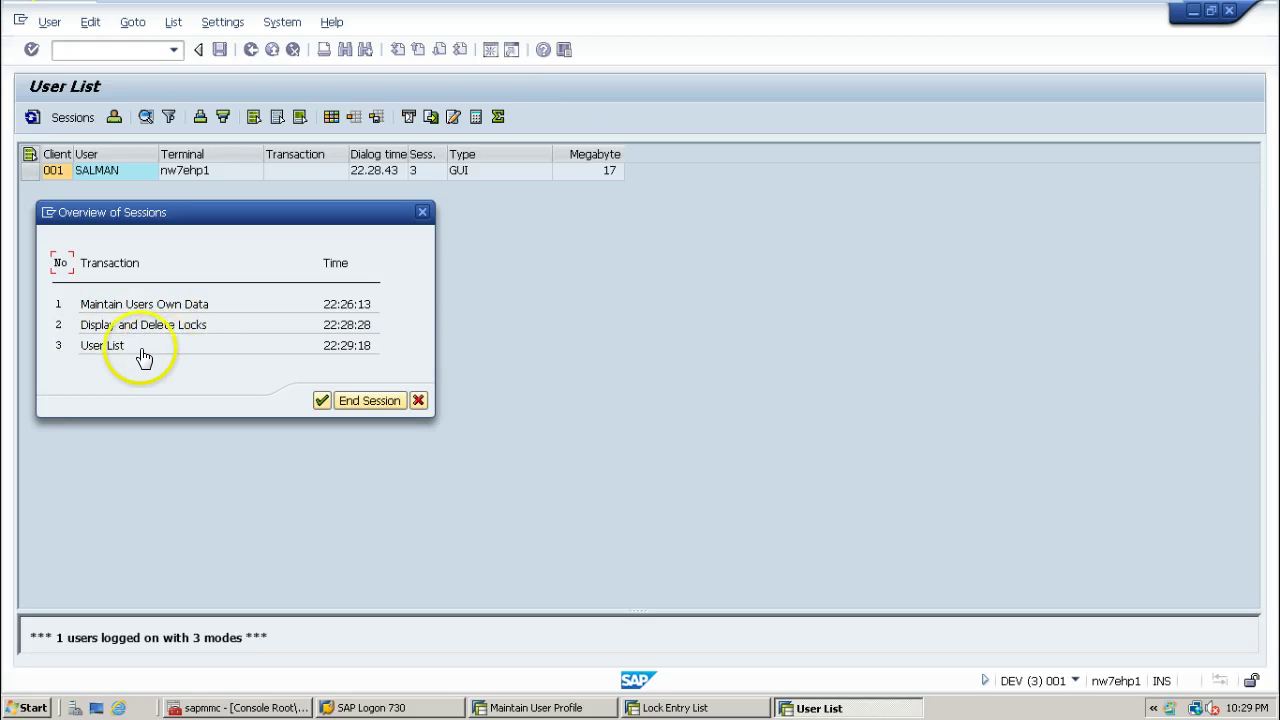
left_click(105, 347)
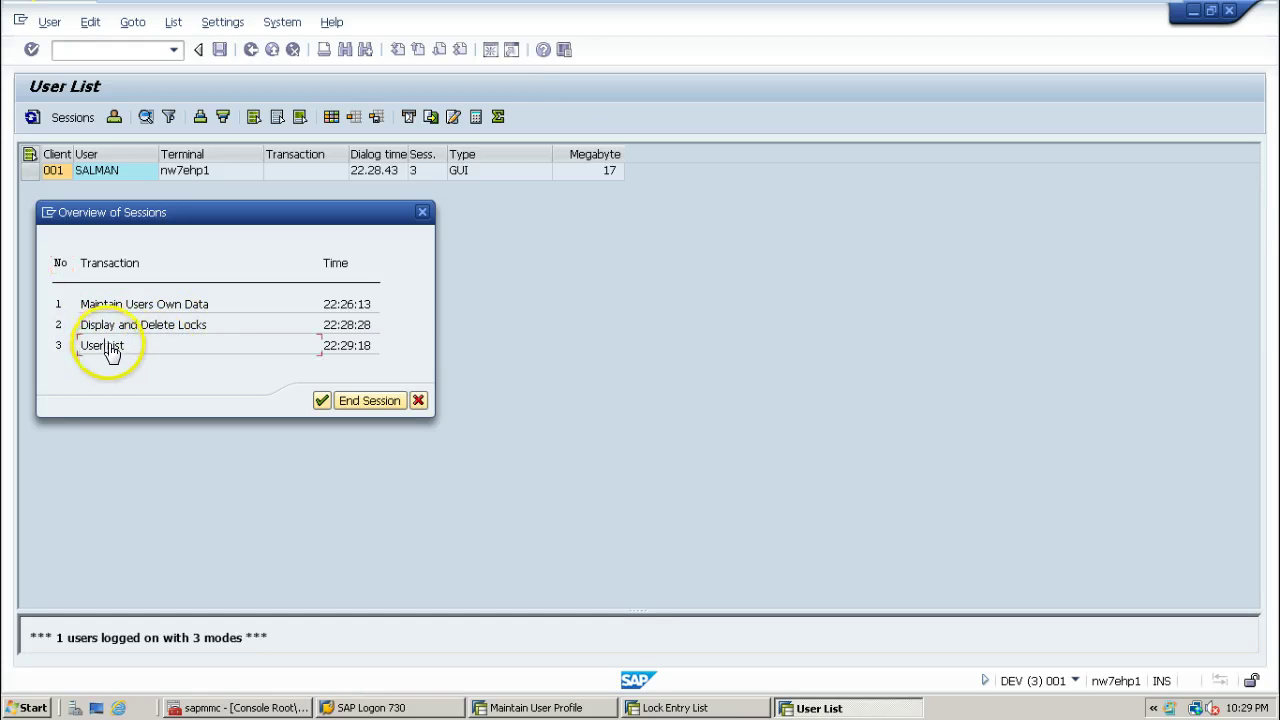
left_click(130, 326)
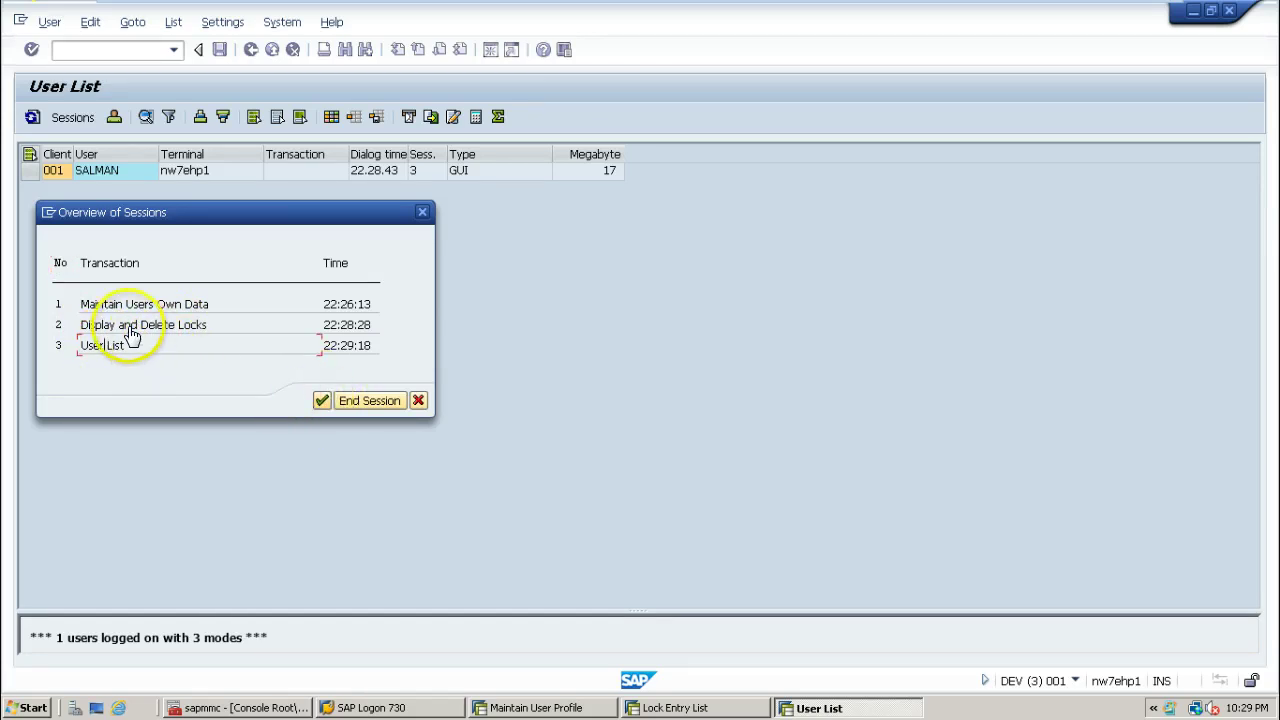
left_click(150, 302)
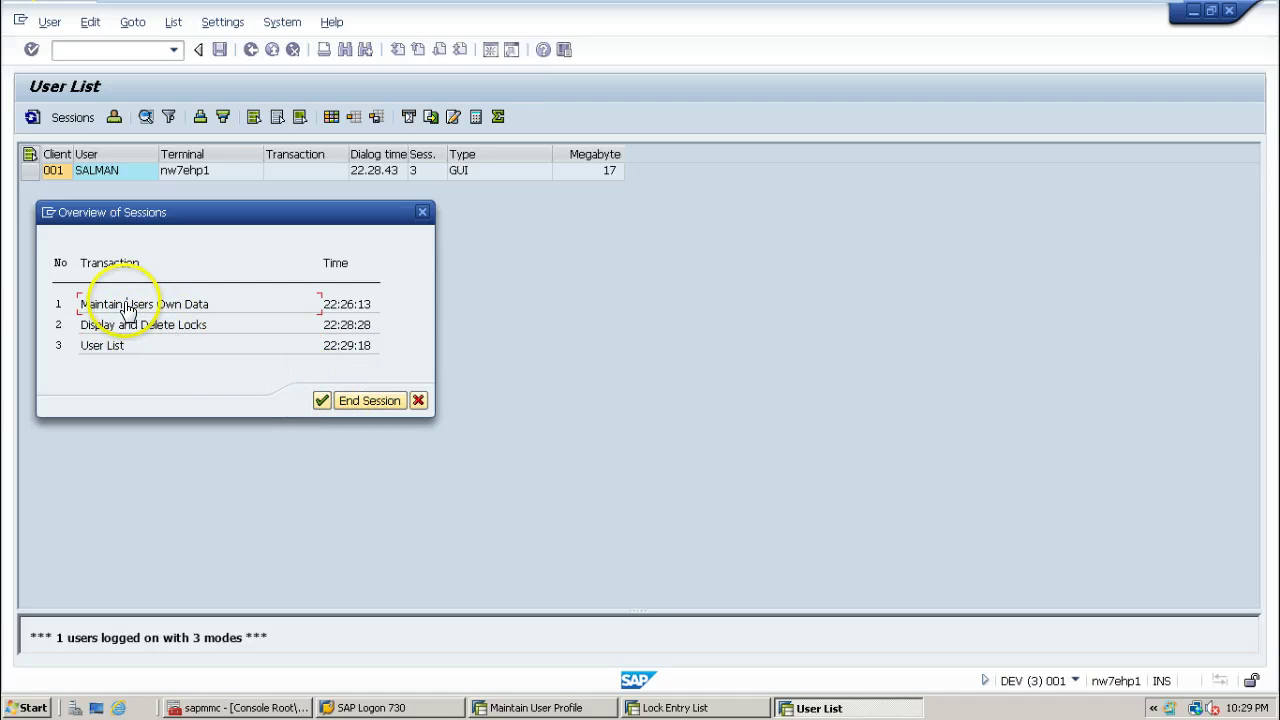
left_click(322, 401)
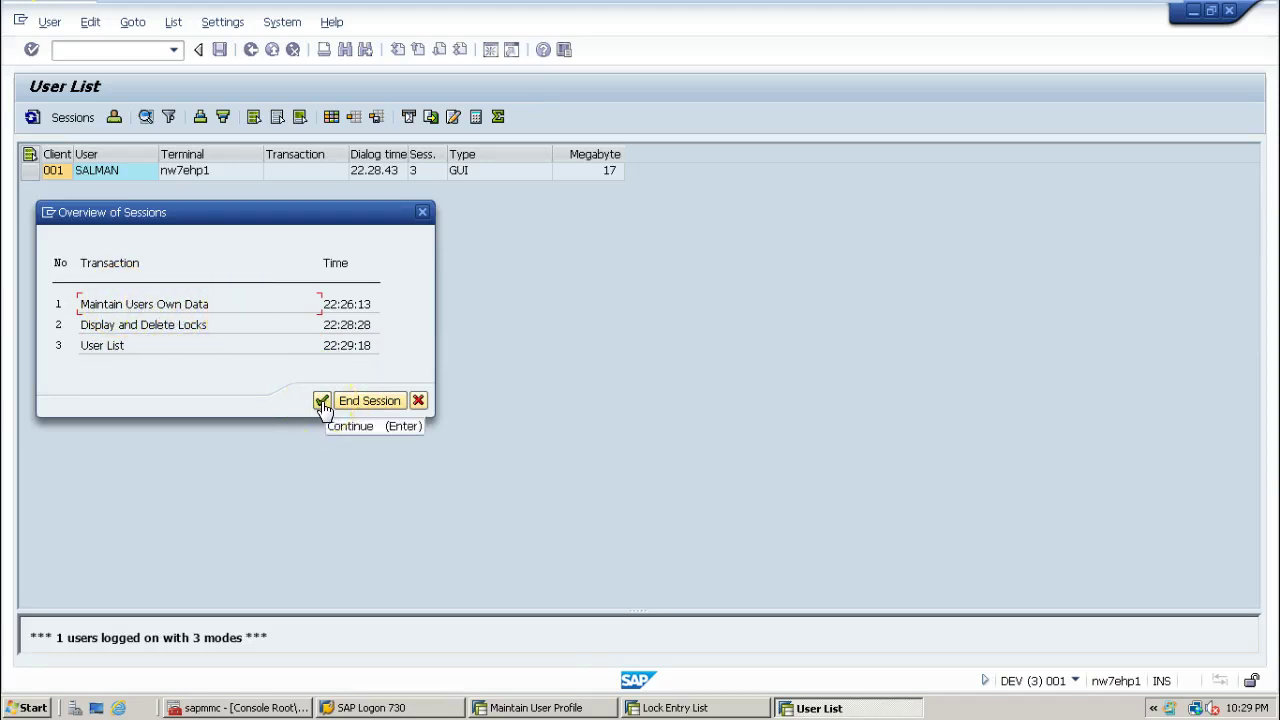
left_click(350, 402)
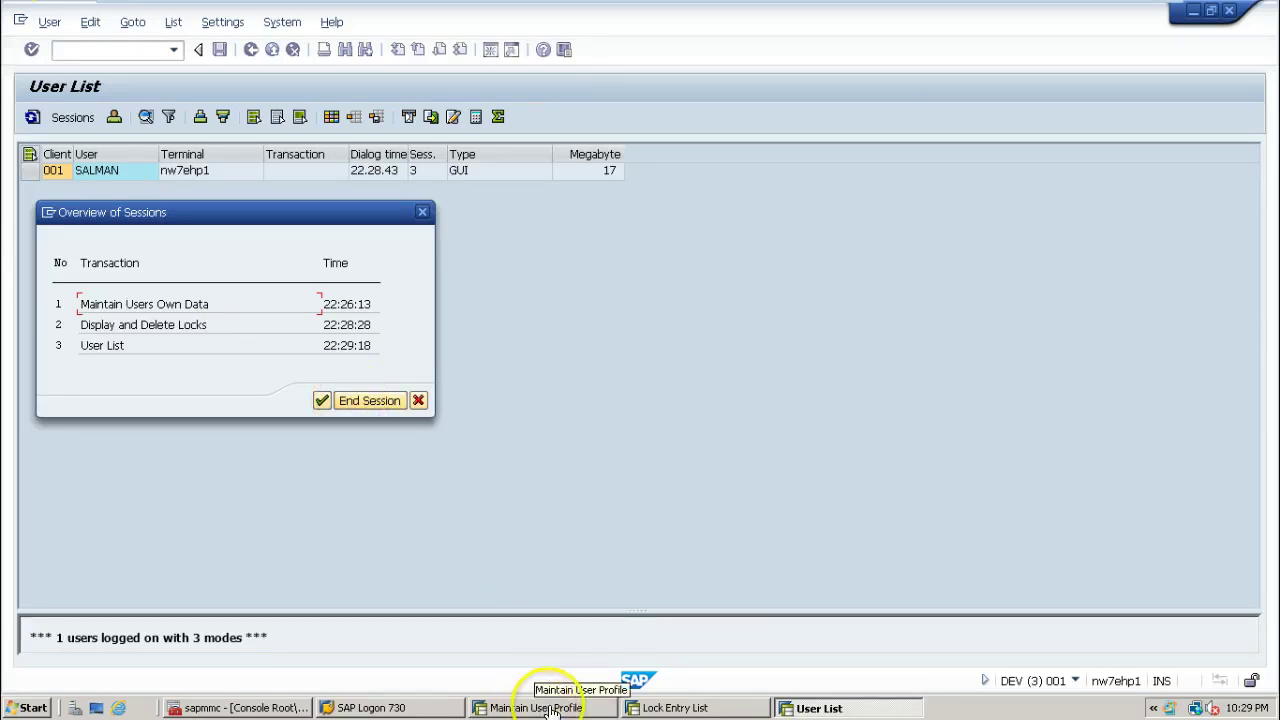
left_click(361, 404)
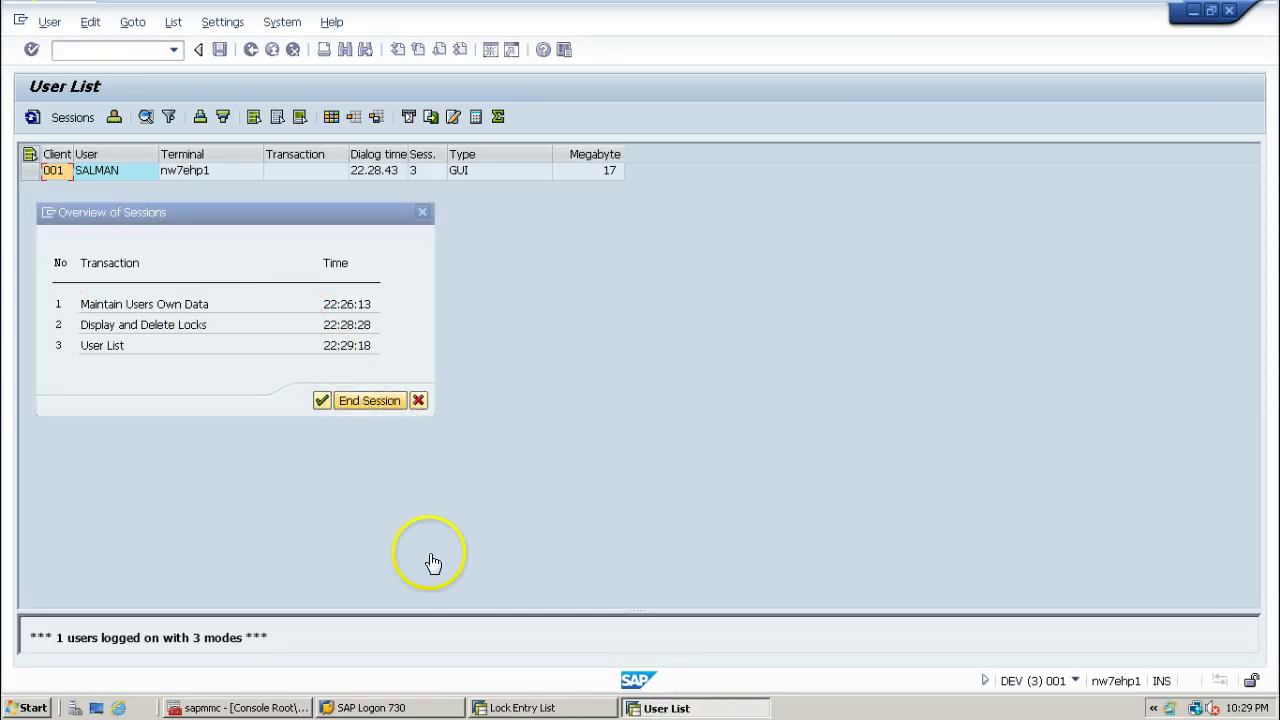
Step: Refresh the Lock Entry List to confirm no lock entries remain, then return to the User List
left_click(510, 704)
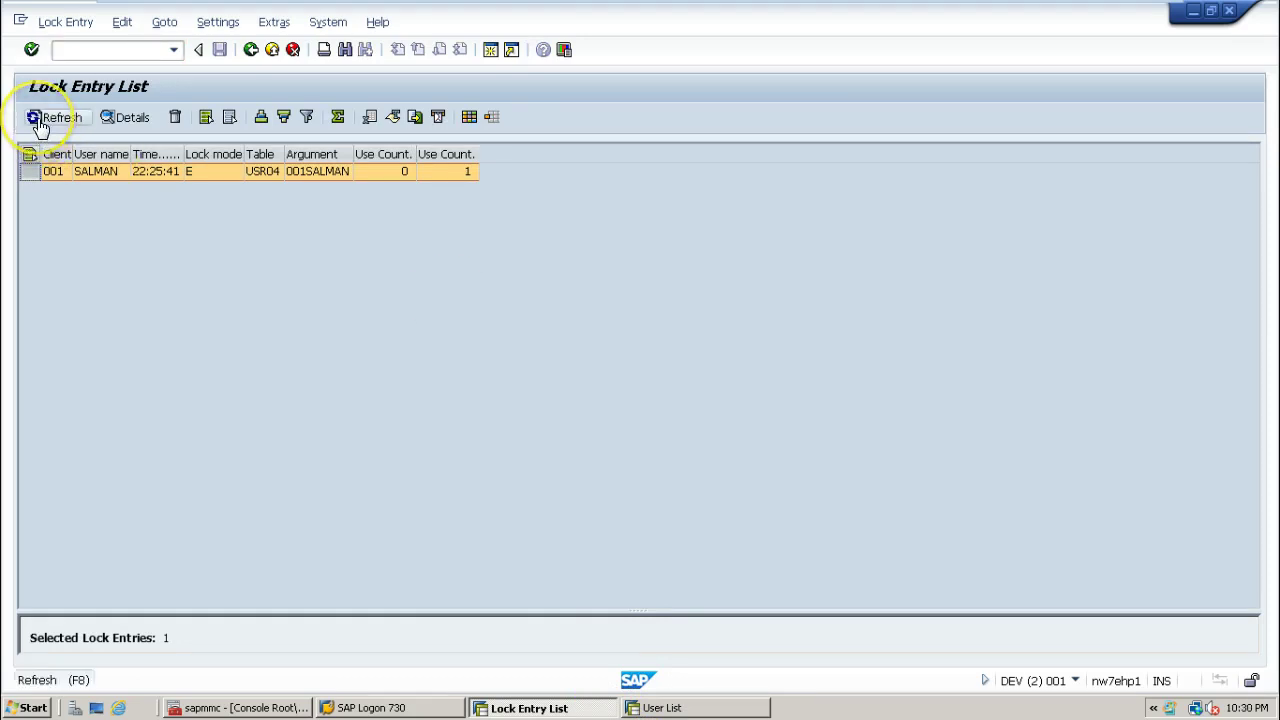
left_click(45, 120)
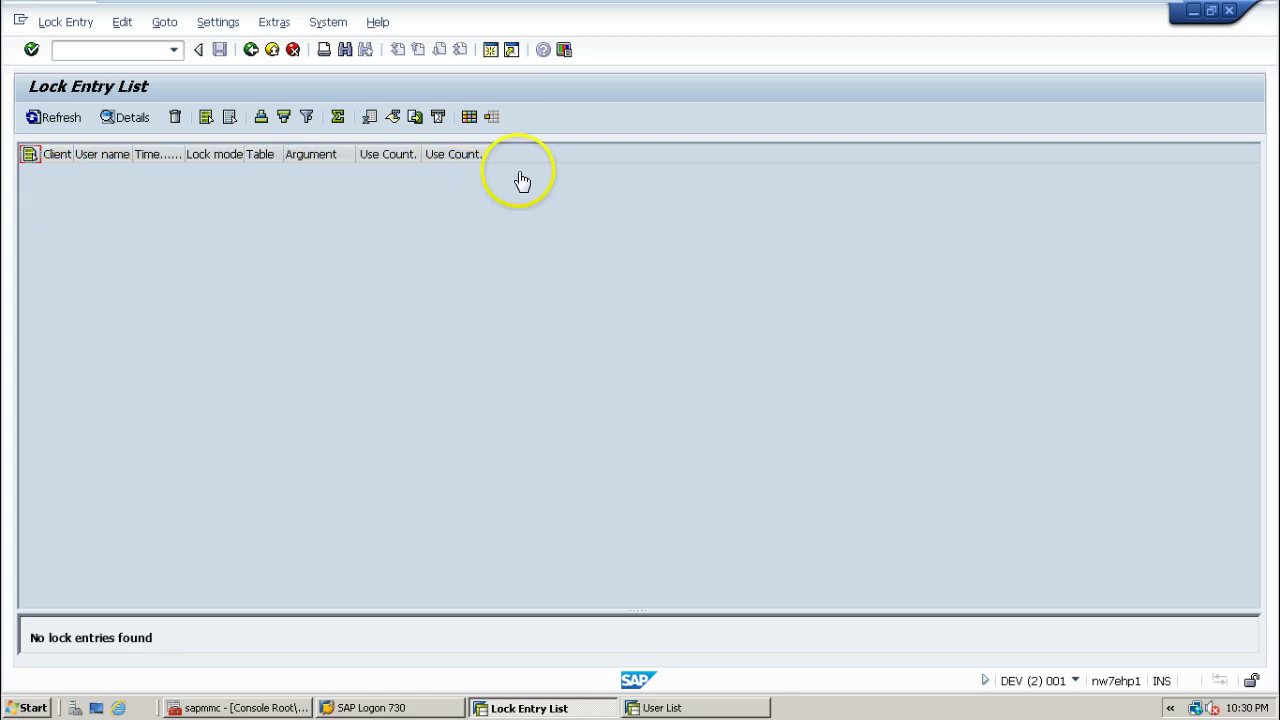
left_click(680, 712)
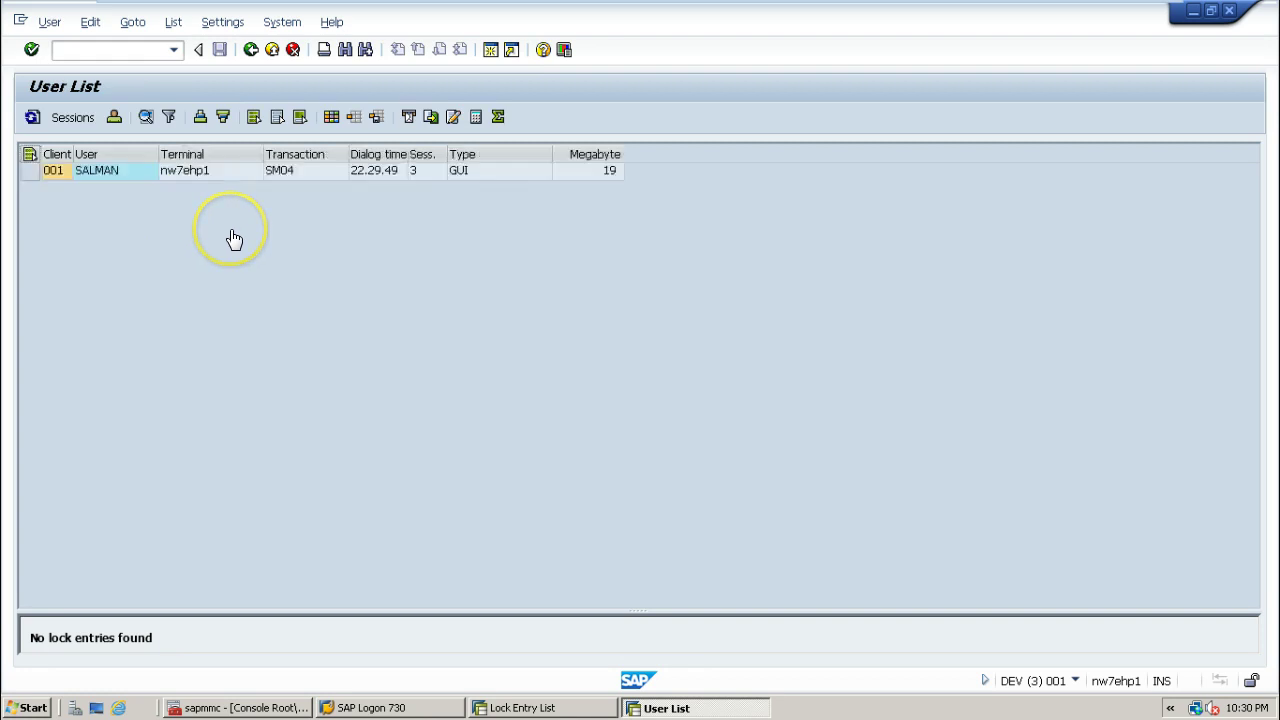
Step: Leave the Lock Entry List, run SU01, and open the user's record for change
left_click(548, 710)
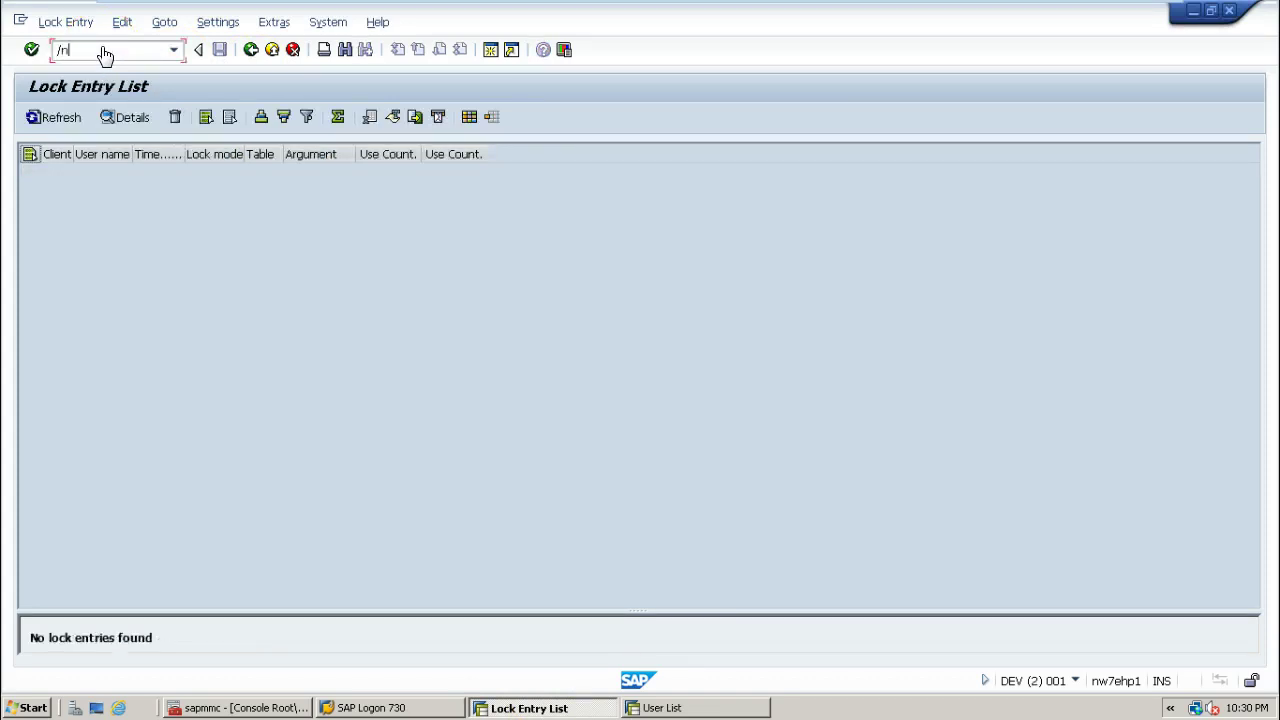
key("F3")
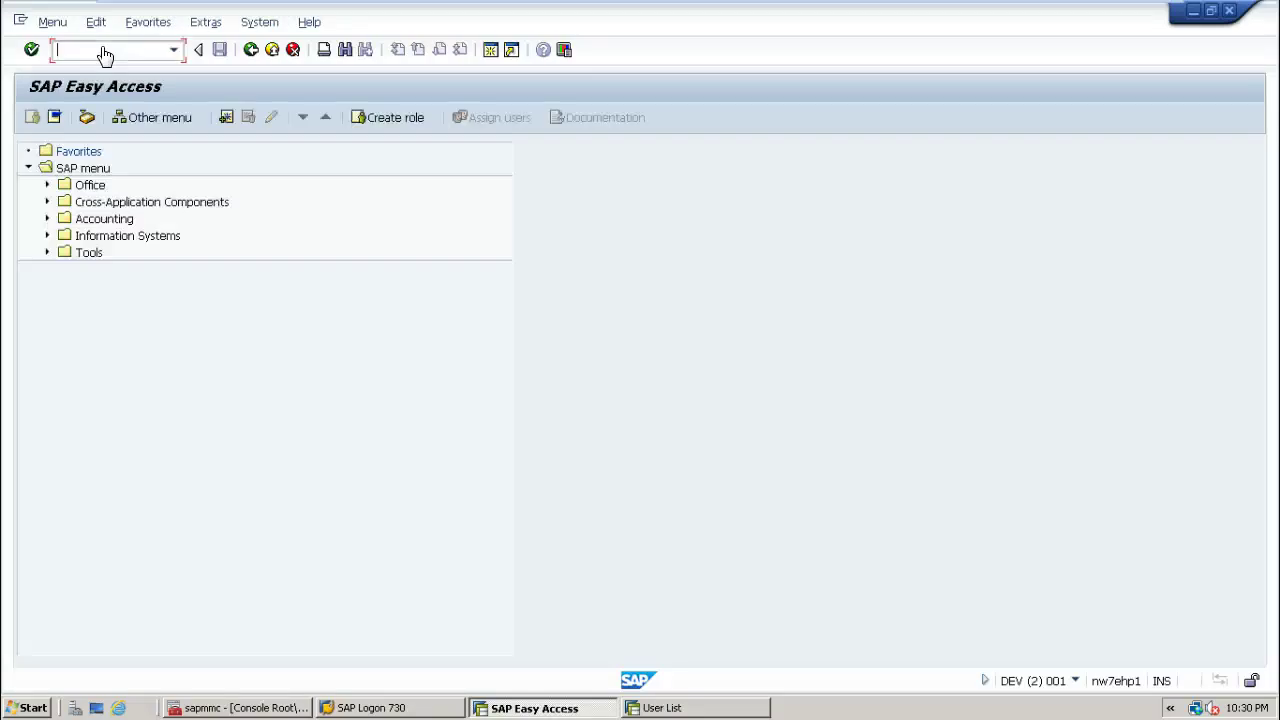
type("su01")
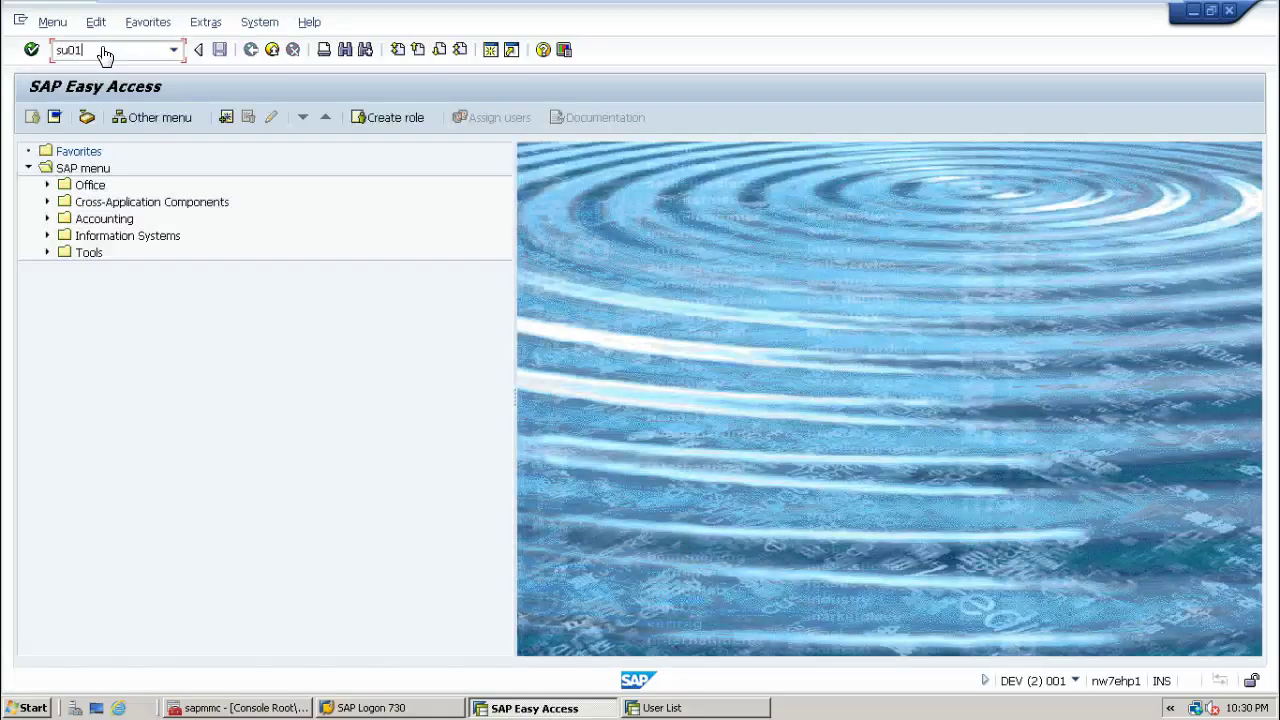
key("Return")
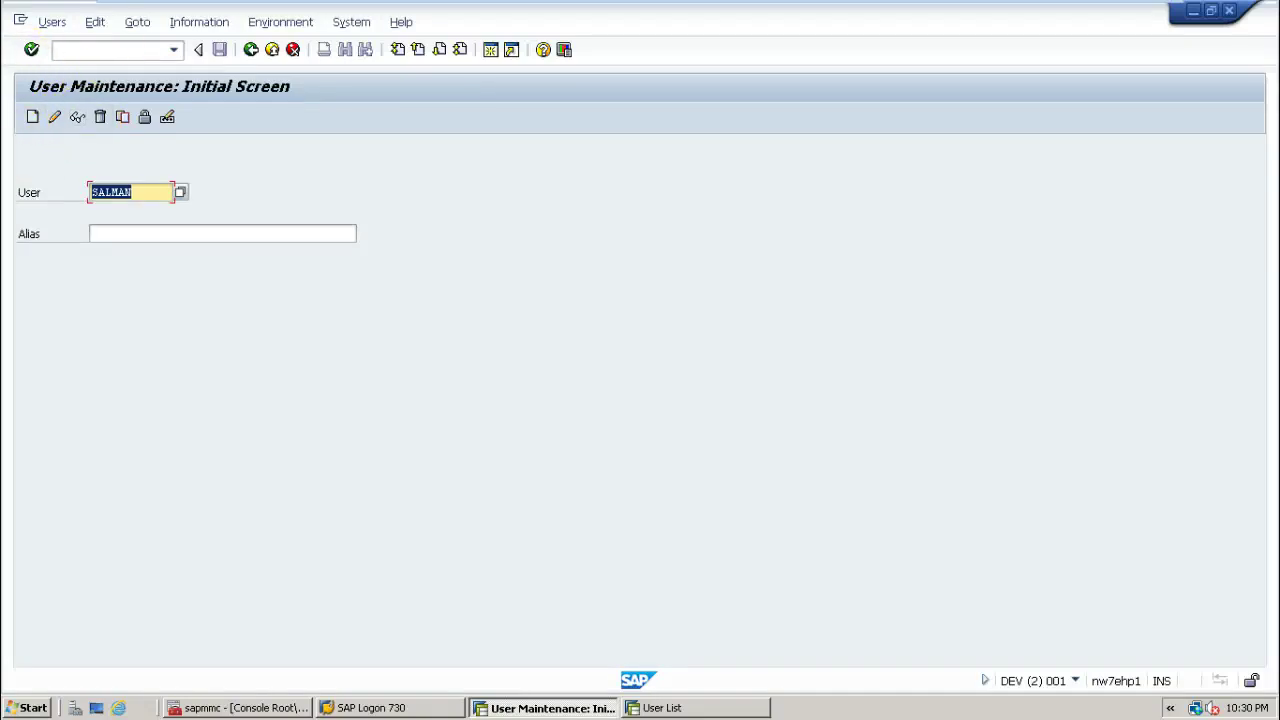
left_click(55, 118)
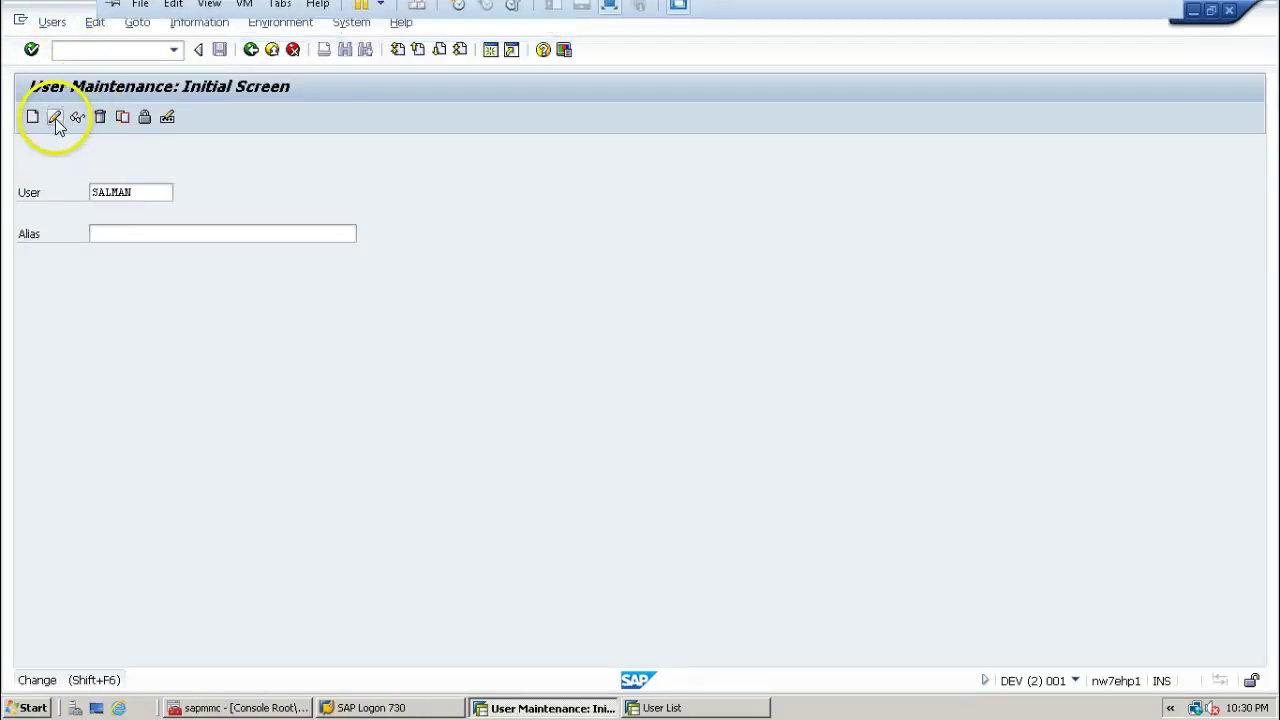